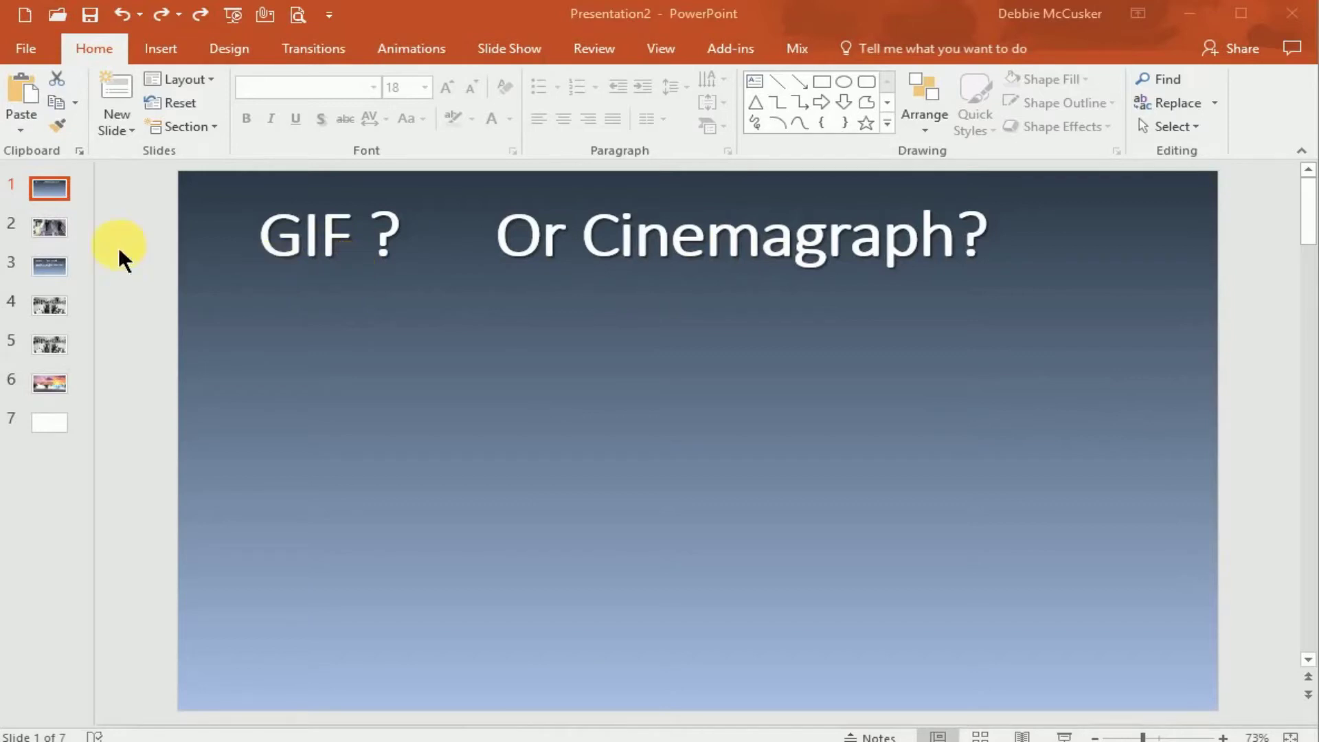
- Play slide 2's escalator video, then show slide 3's cinemagraph definition
{"action": "left_click", "coordinate": [38, 224]}
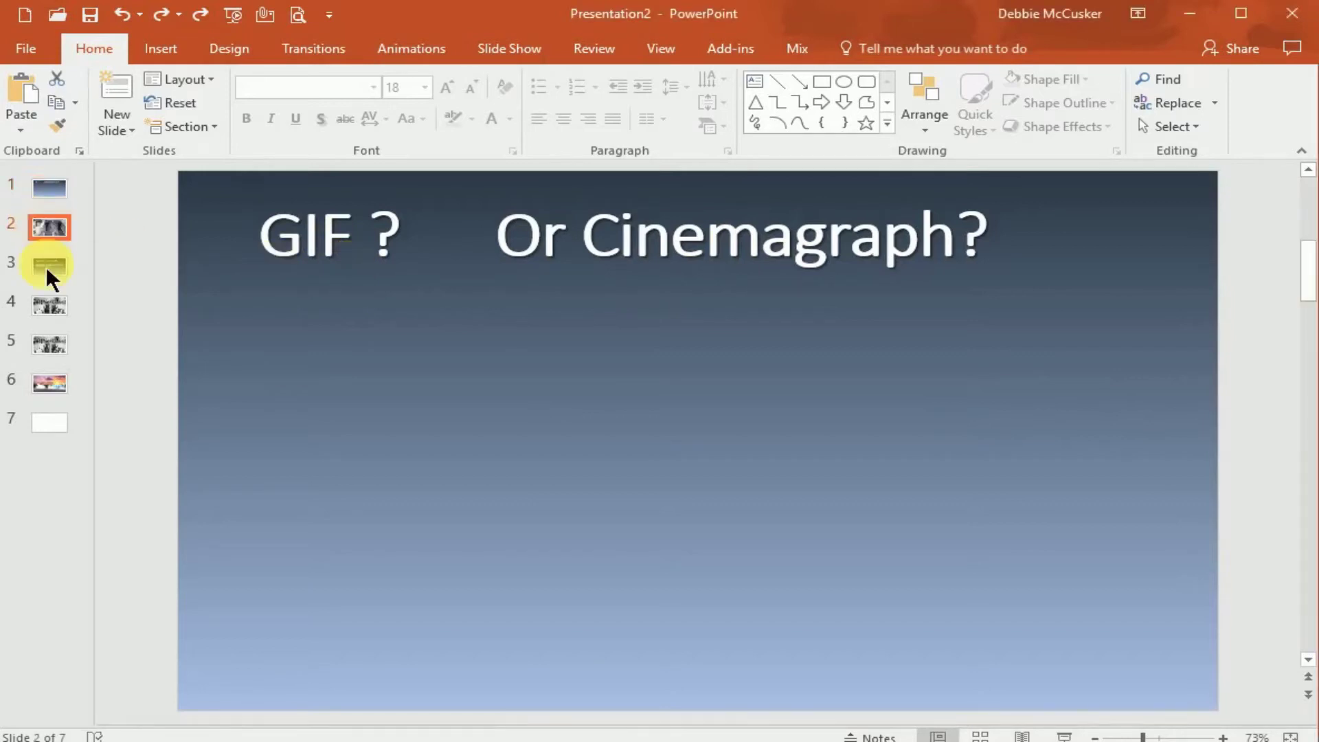
{"action": "left_click", "coordinate": [168, 704]}
{"action": "left_click", "coordinate": [165, 694]}
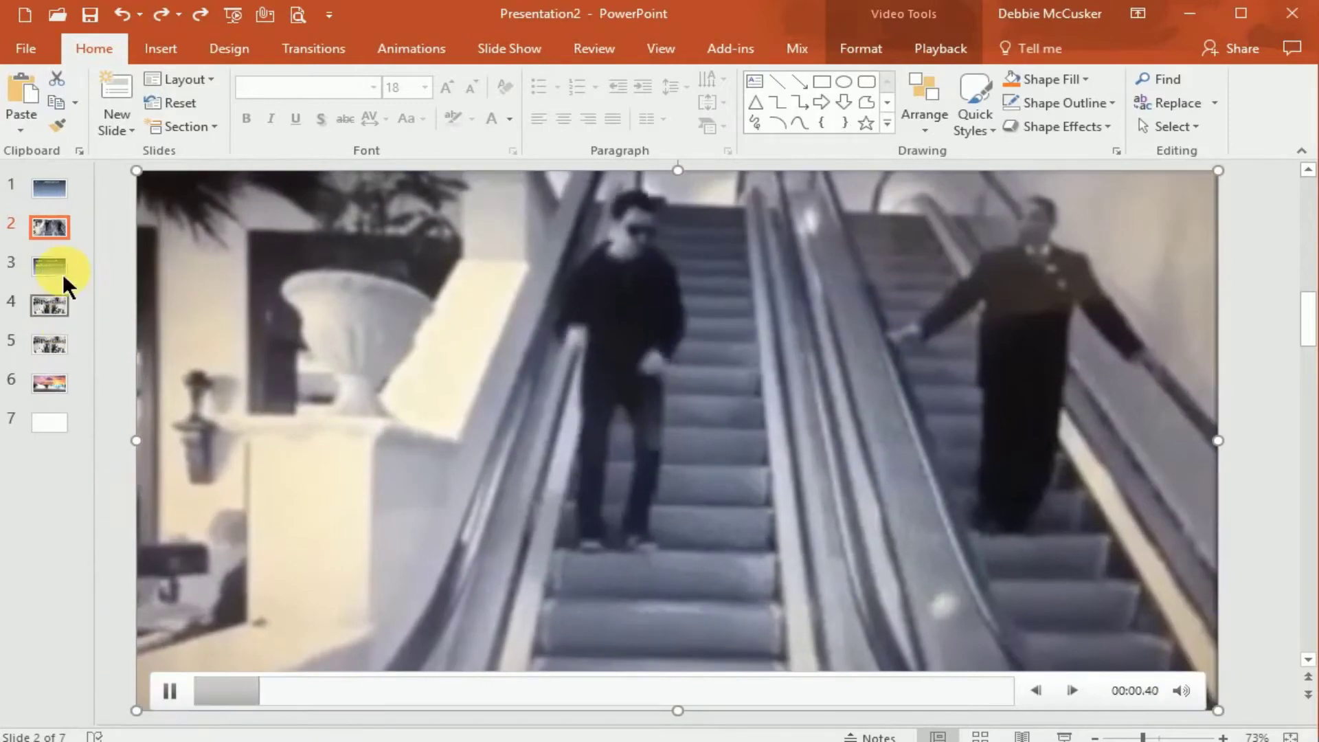
{"action": "left_click", "coordinate": [47, 271]}
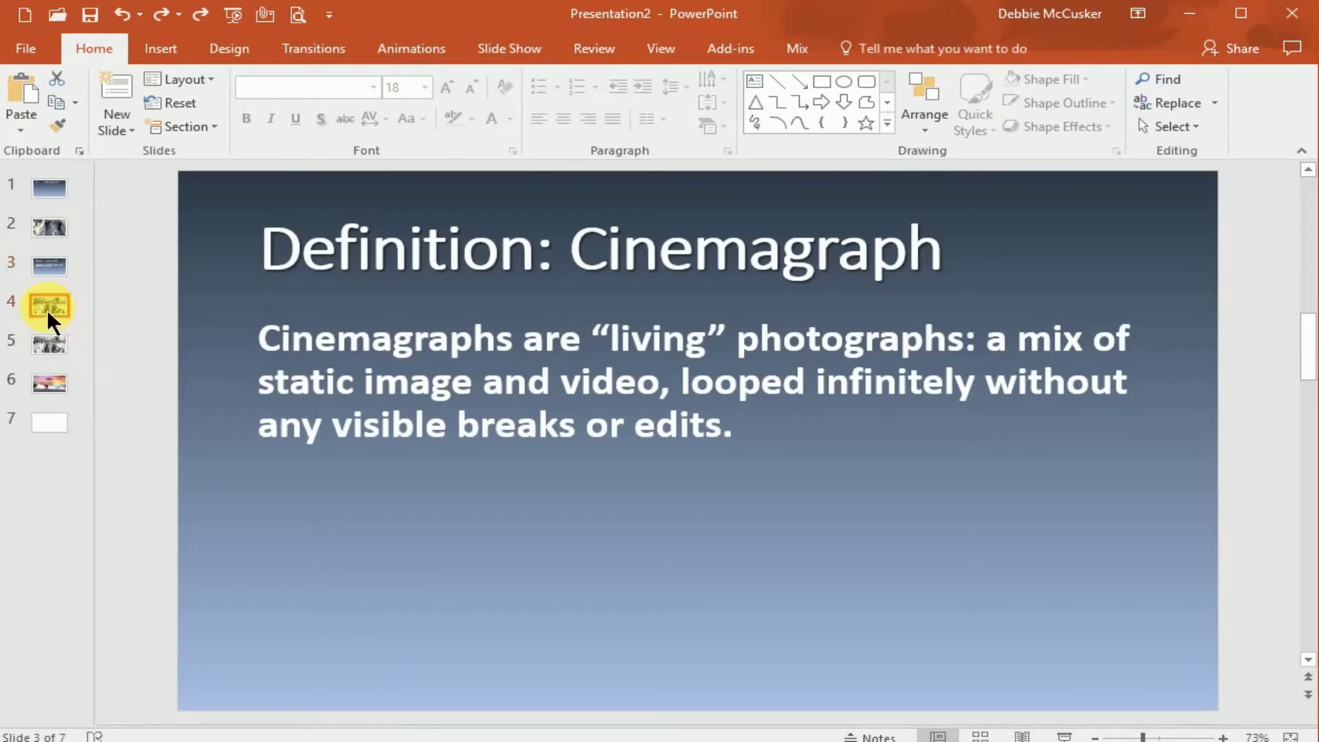
- Play the crowded black-and-white escalator video on slide 4
{"action": "left_click", "coordinate": [46, 309]}
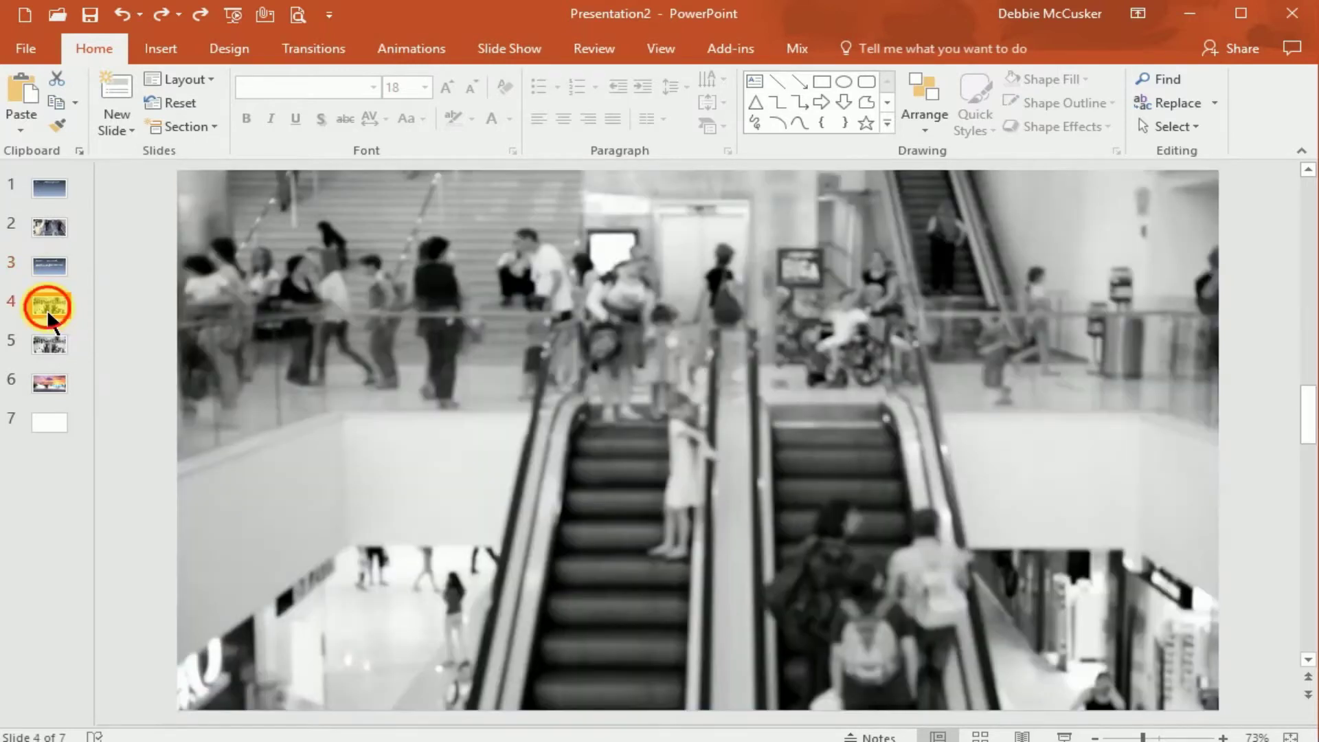
{"action": "left_click", "coordinate": [212, 698]}
{"action": "left_click", "coordinate": [213, 696]}
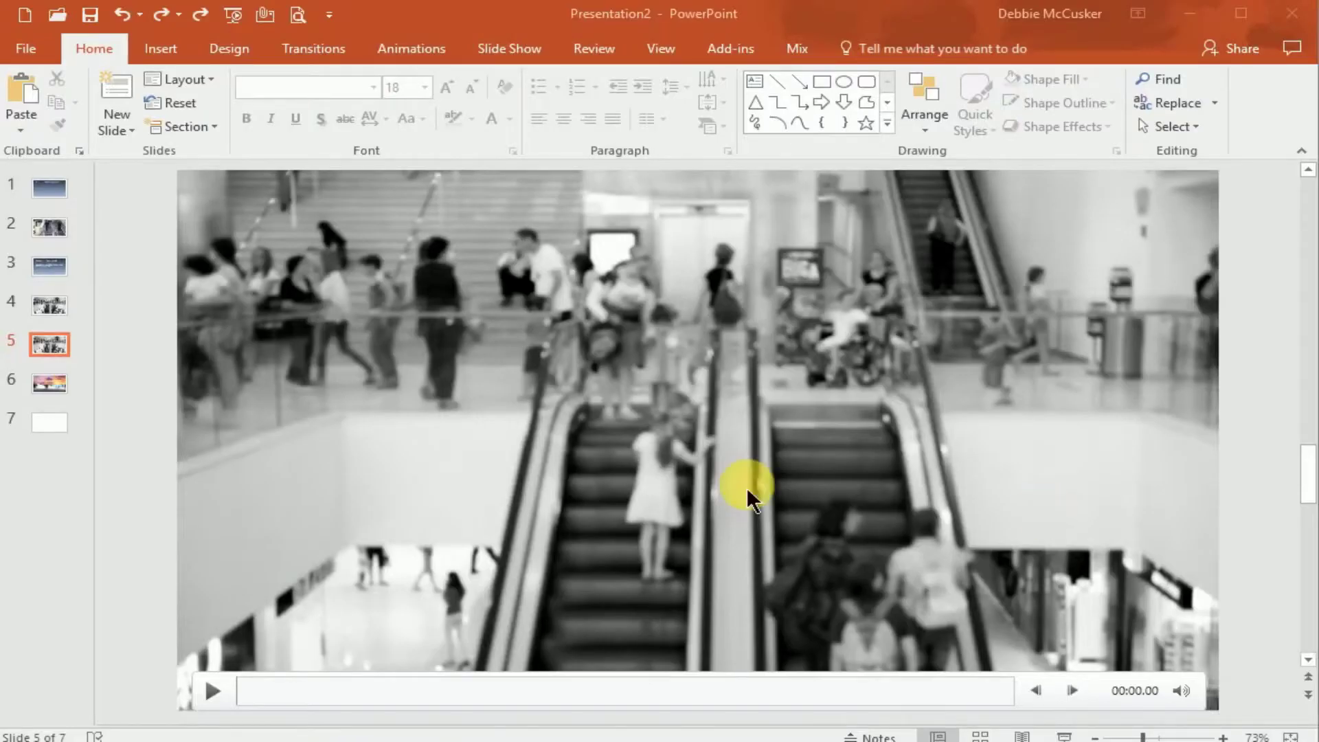
- Play slide 6's sunset waterfall video and pause it at about 00:05.91
{"action": "left_click", "coordinate": [40, 387]}
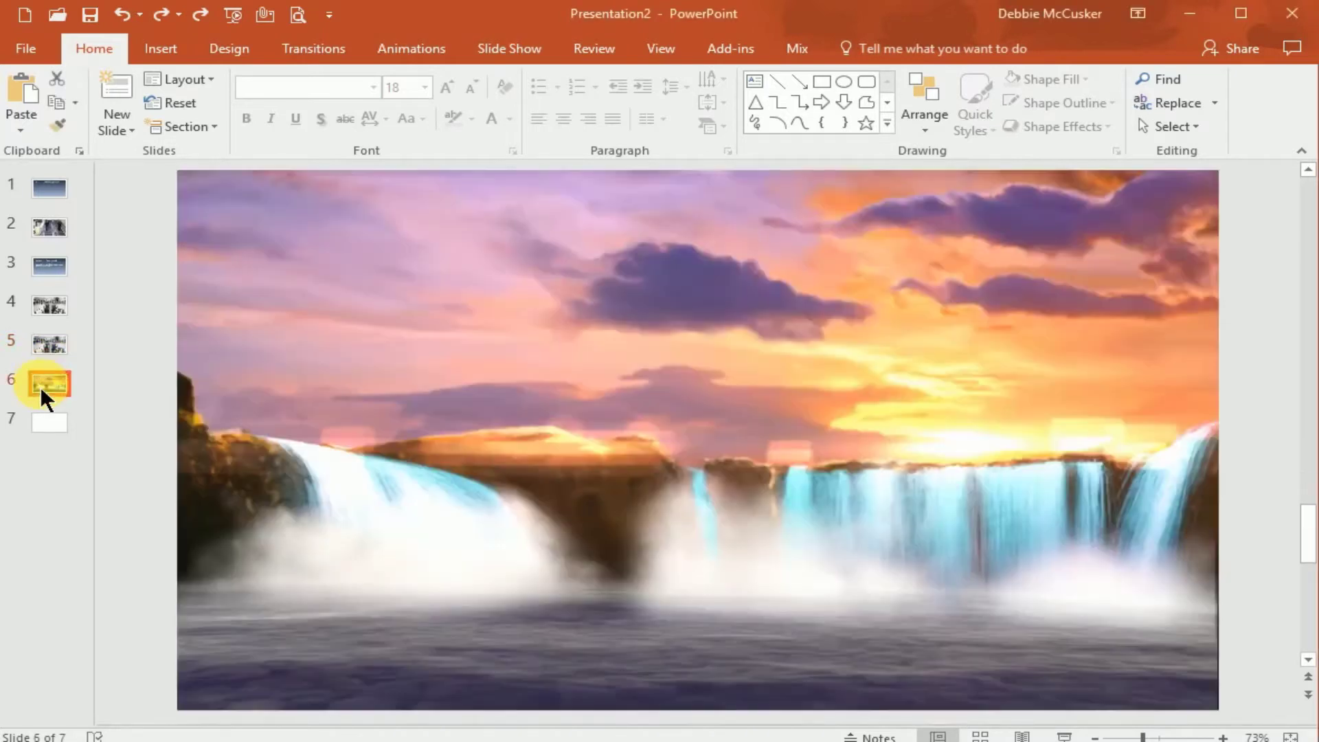
{"action": "left_click", "coordinate": [306, 395]}
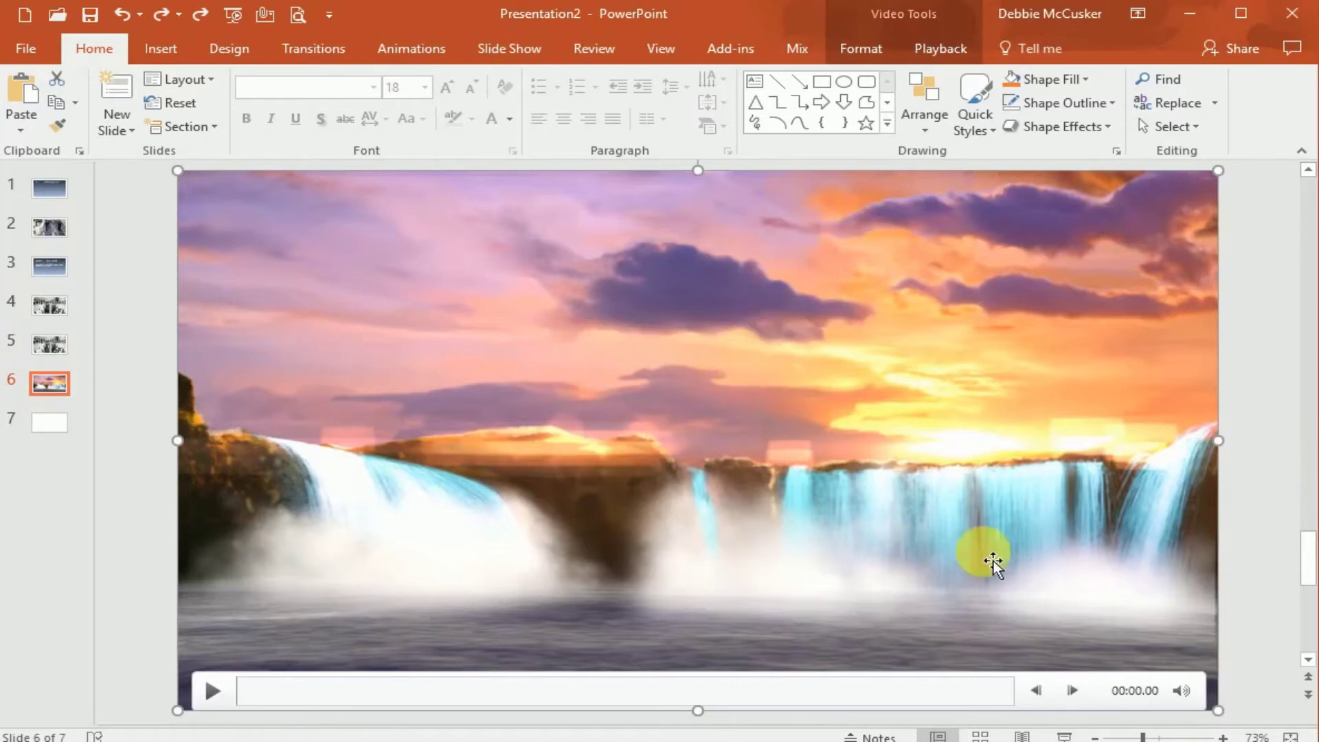
{"action": "left_click", "coordinate": [197, 696]}
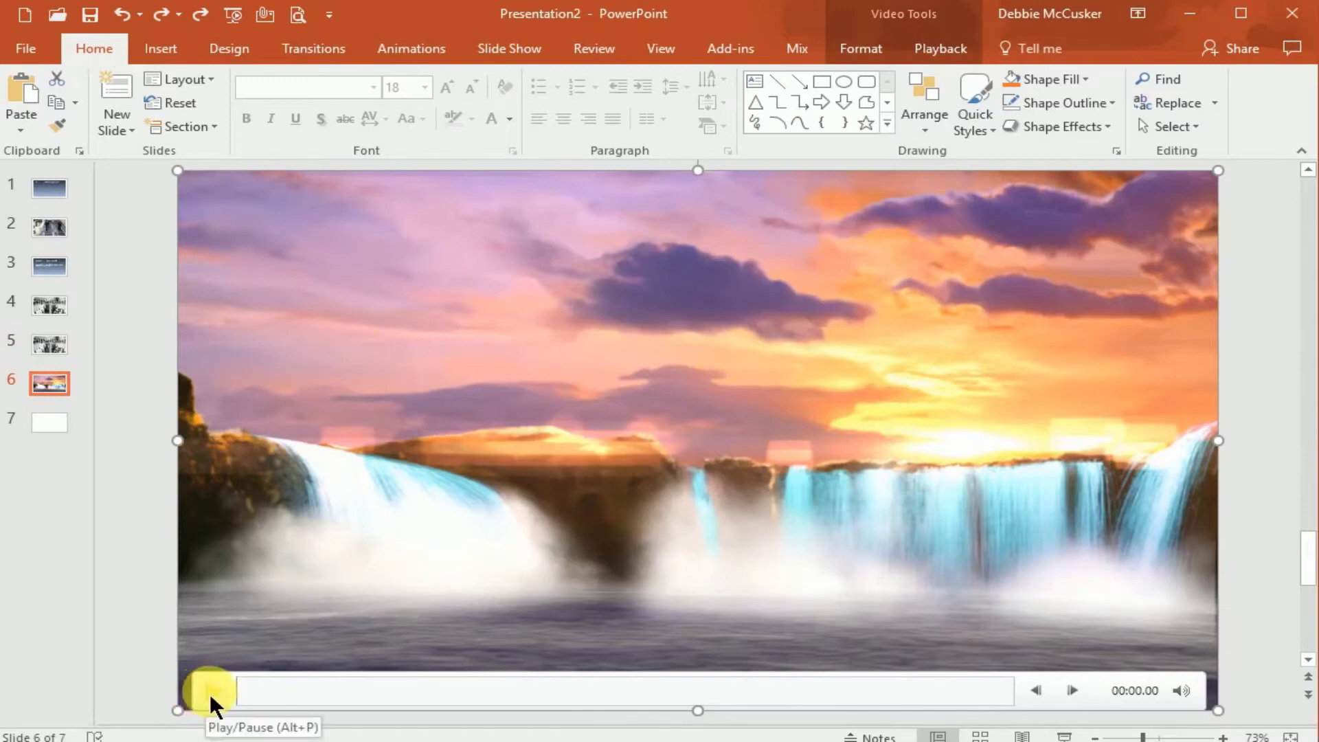
{"action": "left_click", "coordinate": [219, 694]}
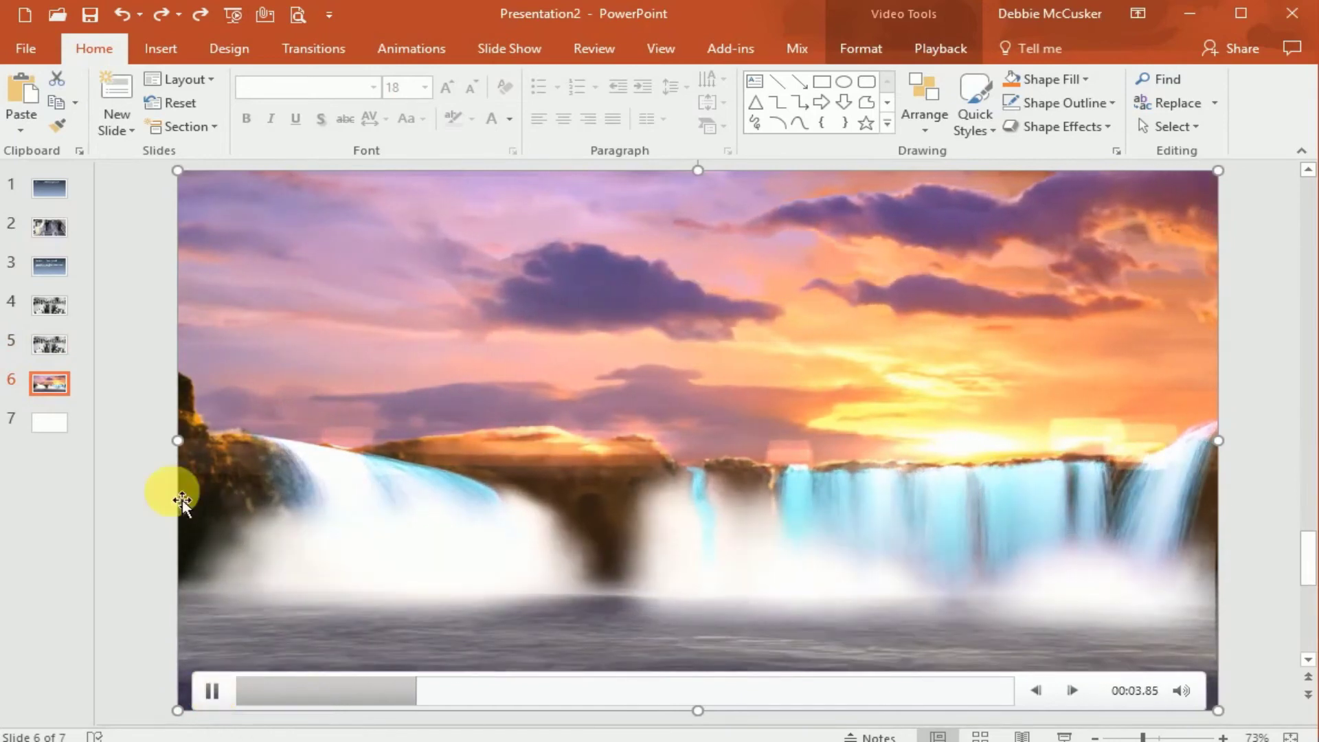
{"action": "left_click", "coordinate": [208, 691]}
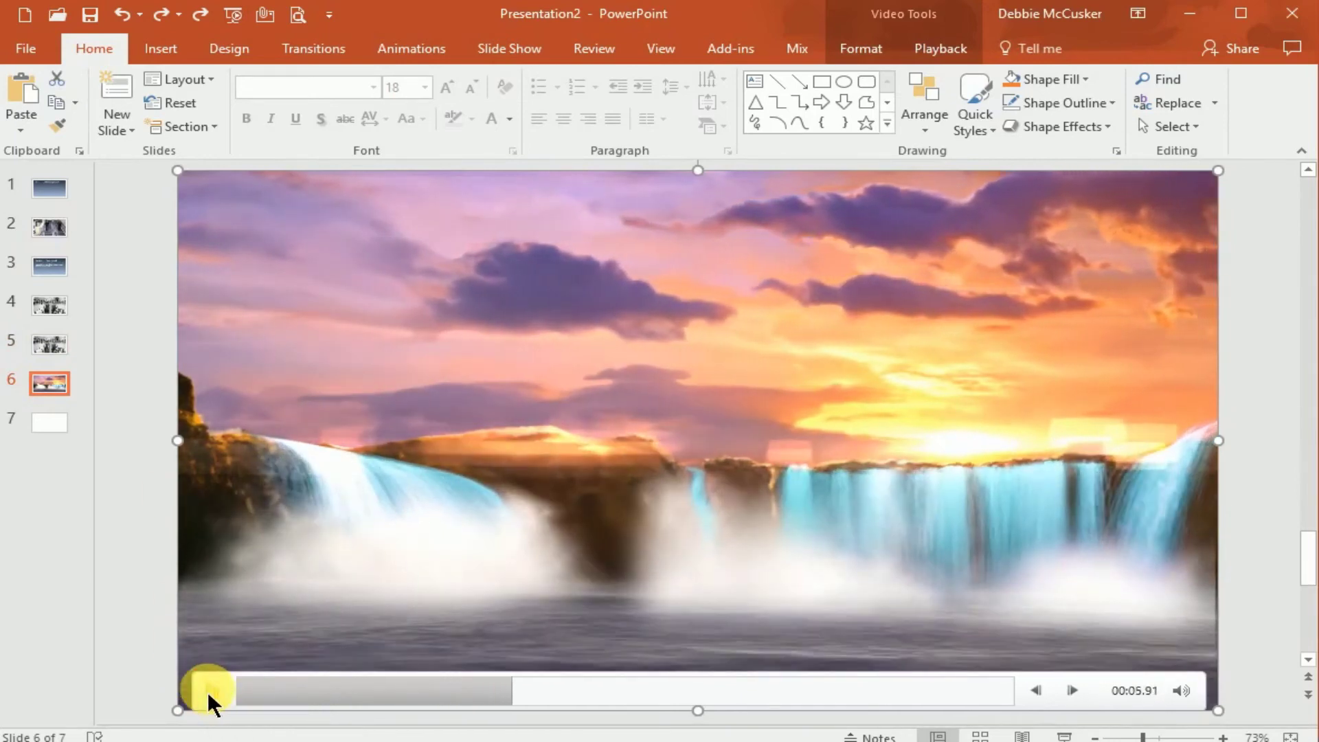
- Copy the waterfall video and paste the duplicate lined up over the original
{"action": "right_click", "coordinate": [272, 441]}
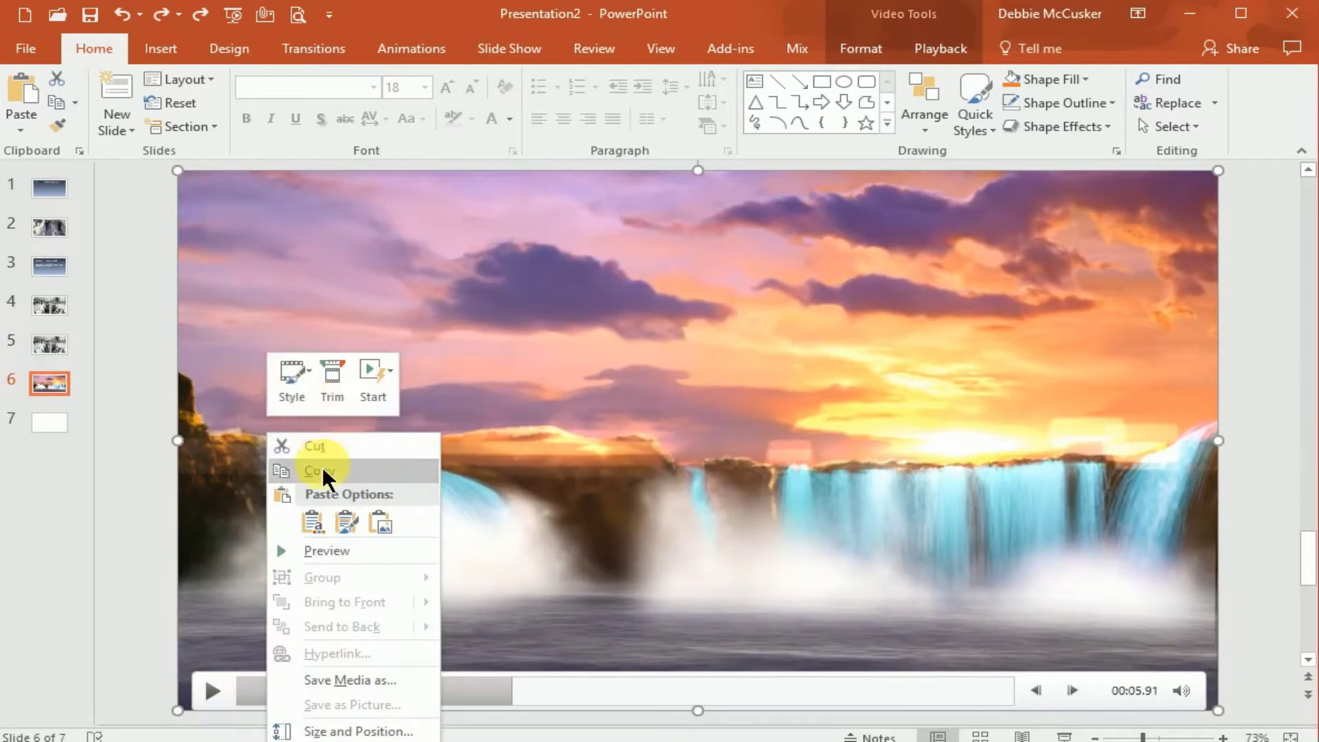
{"action": "key", "text": "Escape"}
{"action": "left_click", "coordinate": [155, 371]}
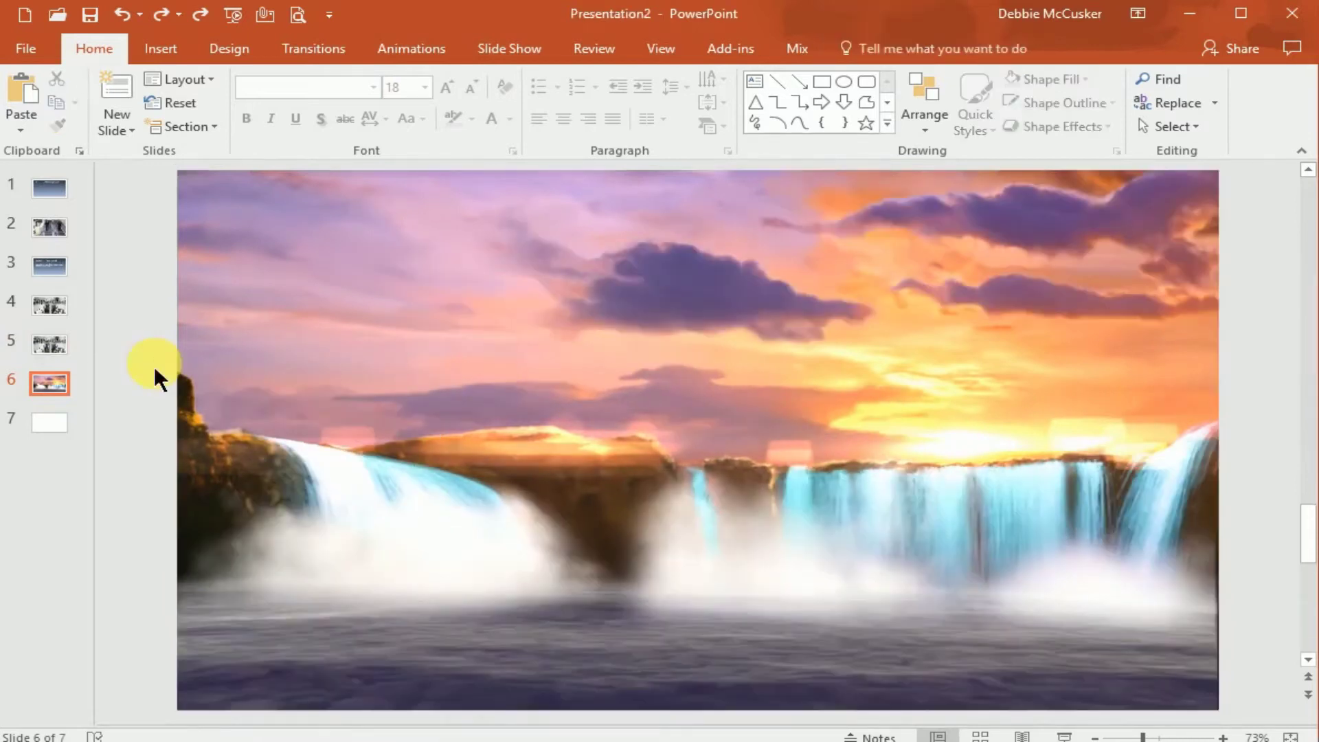
{"action": "key", "text": "ctrl+v"}
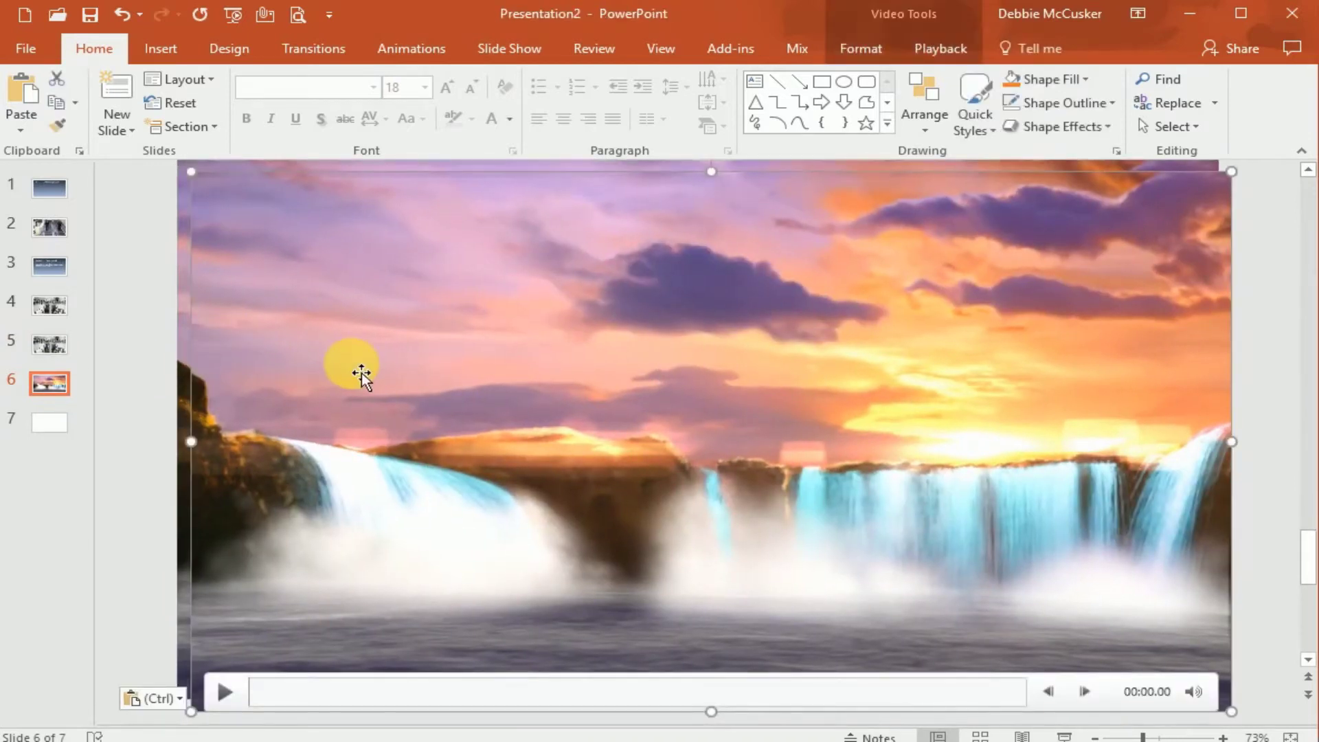
{"action": "left_click_drag", "start_coordinate": [361, 373], "coordinate": [355, 357]}
{"action": "scroll", "coordinate": [543, 402], "scroll_direction": "up", "scroll_amount": 1}
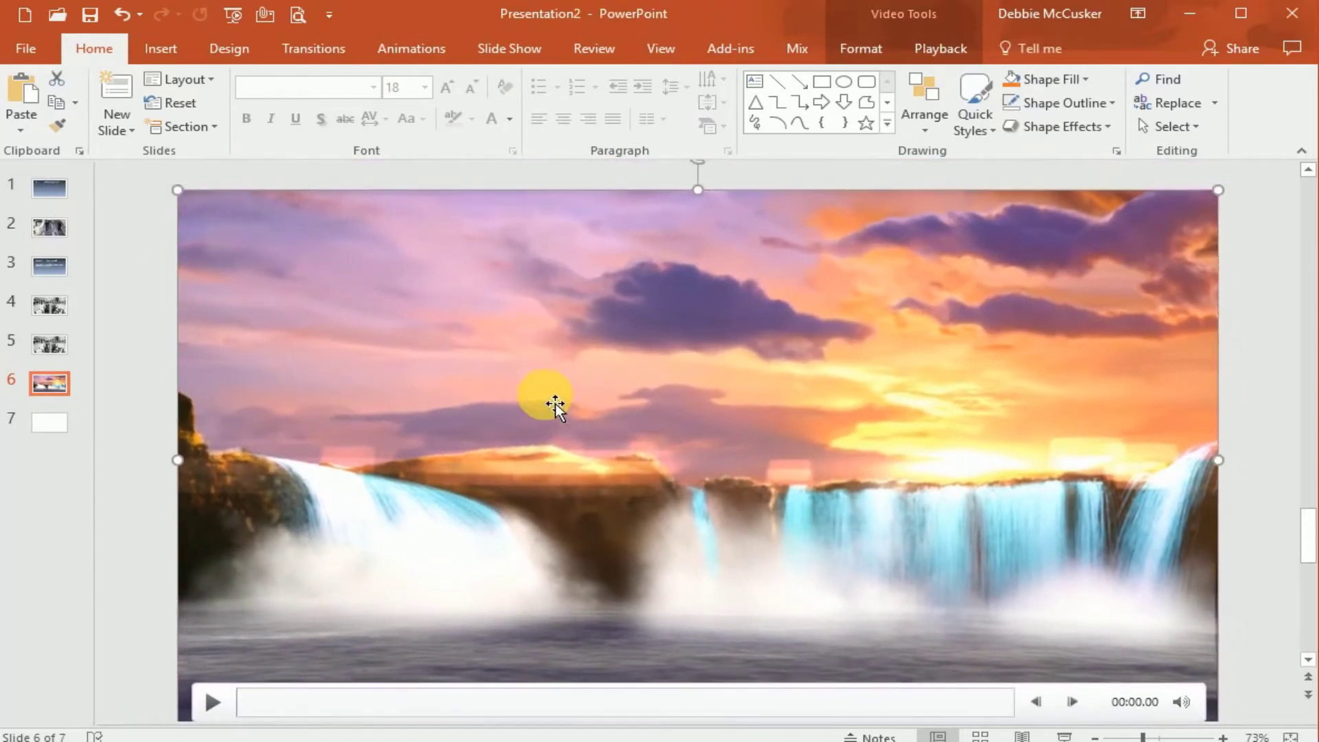
{"action": "left_click", "coordinate": [558, 404]}
- Crop the top waterfall copy to a 2.8" by 13.33" sky strip and preview it
{"action": "left_click", "coordinate": [863, 51]}
{"action": "left_click", "coordinate": [1069, 102]}
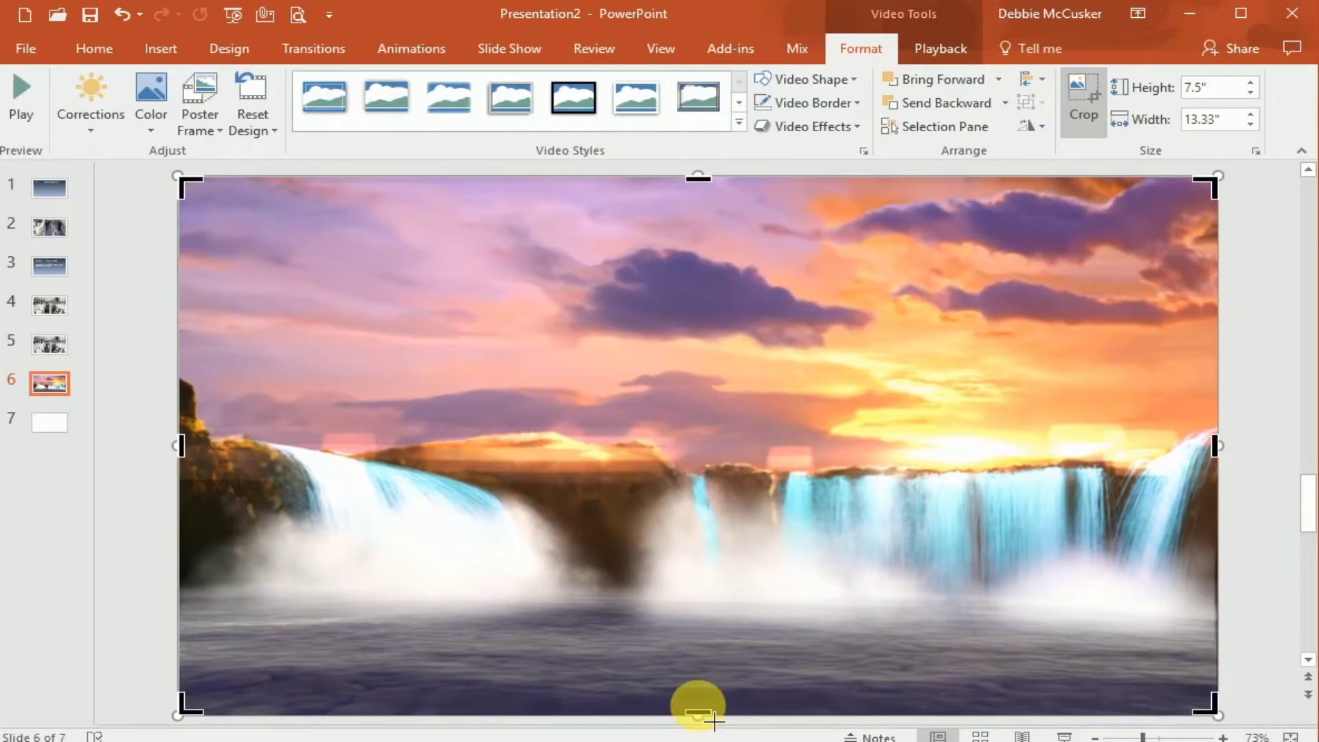
{"action": "left_click_drag", "start_coordinate": [741, 649], "coordinate": [810, 374]}
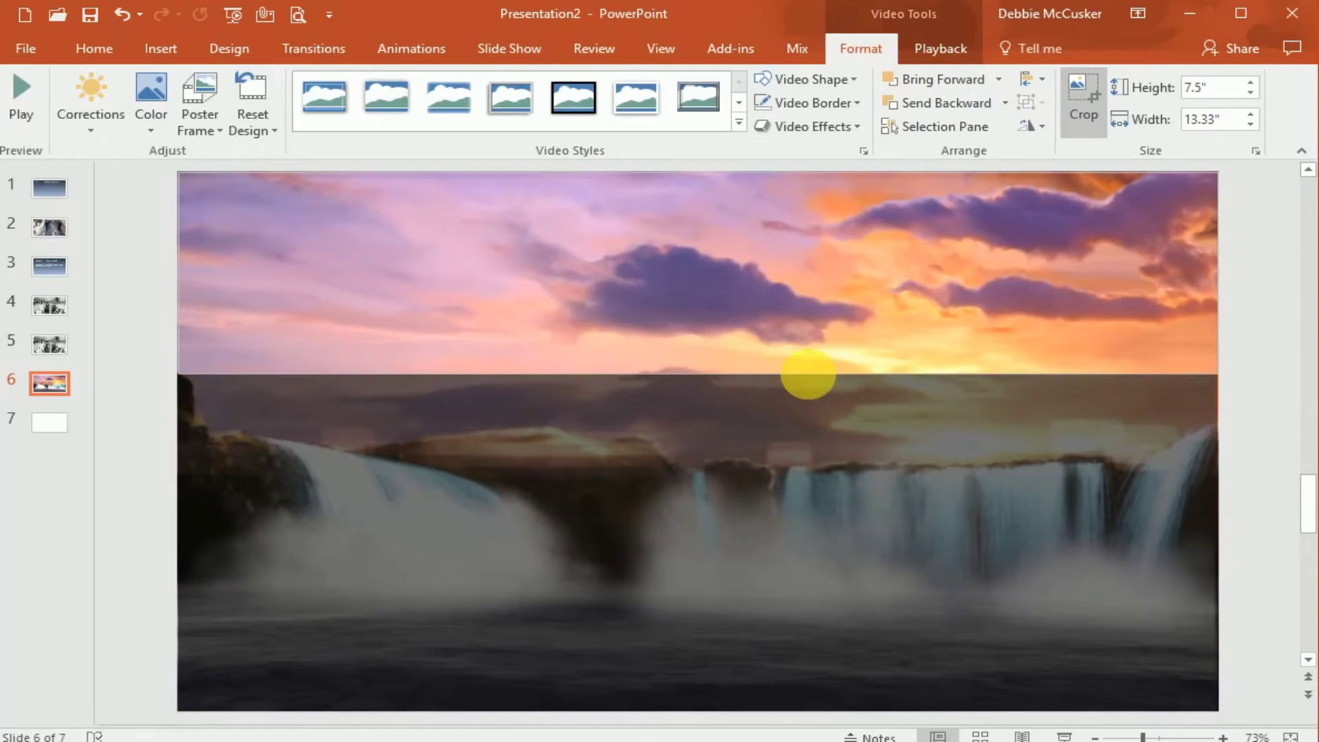
{"action": "left_click", "coordinate": [1085, 93]}
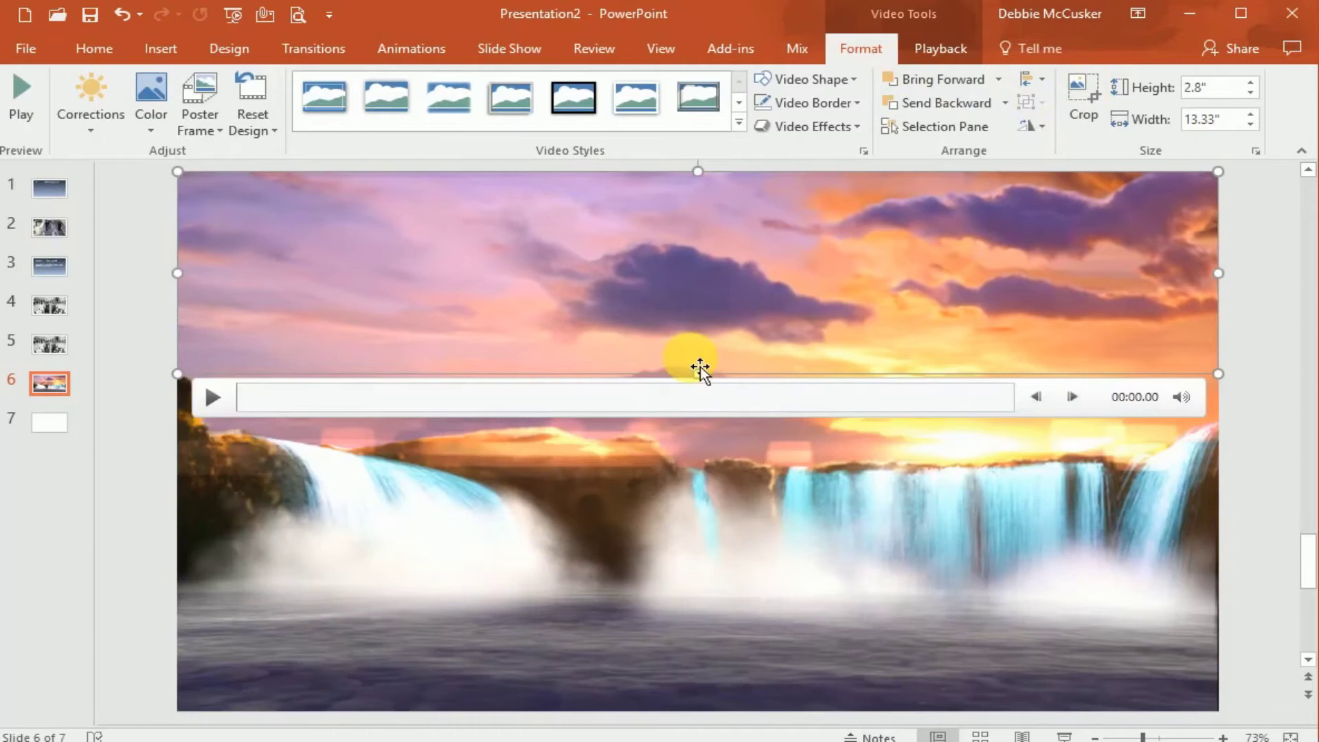
{"action": "left_click", "coordinate": [209, 401]}
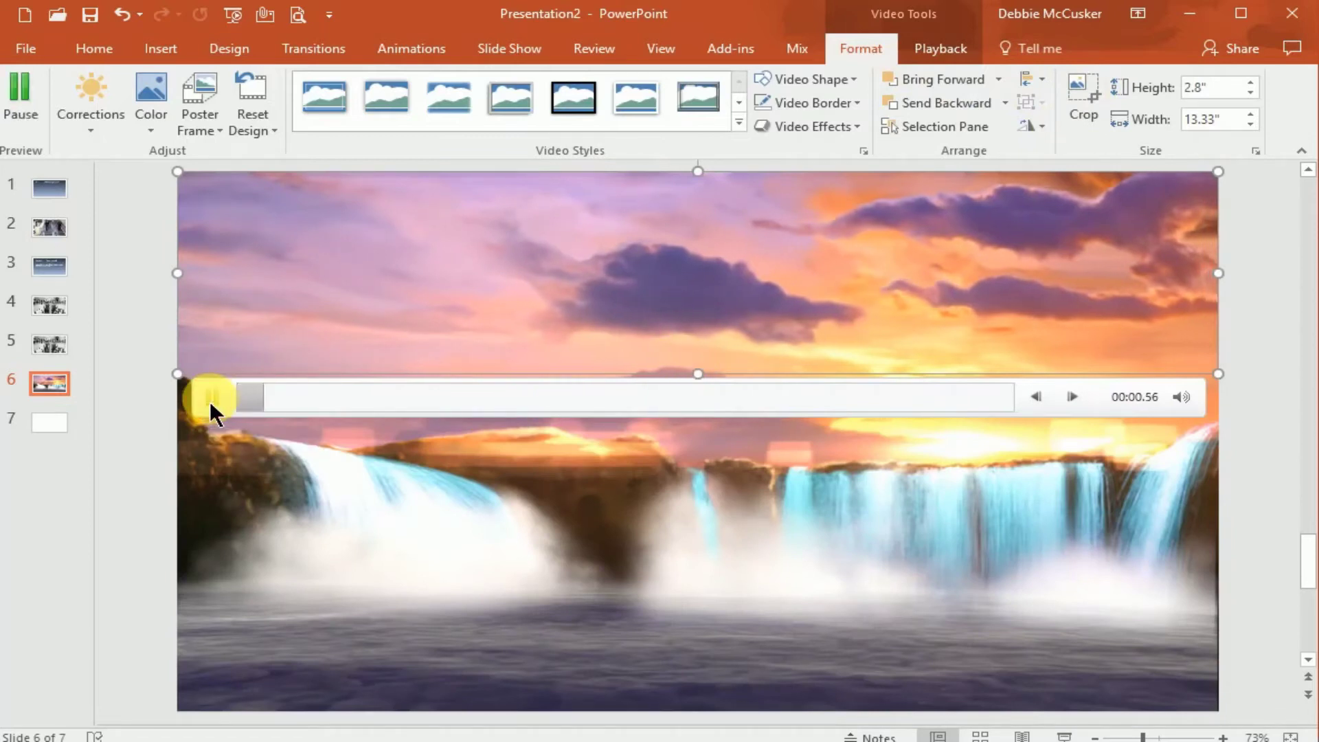
{"action": "left_click", "coordinate": [209, 402]}
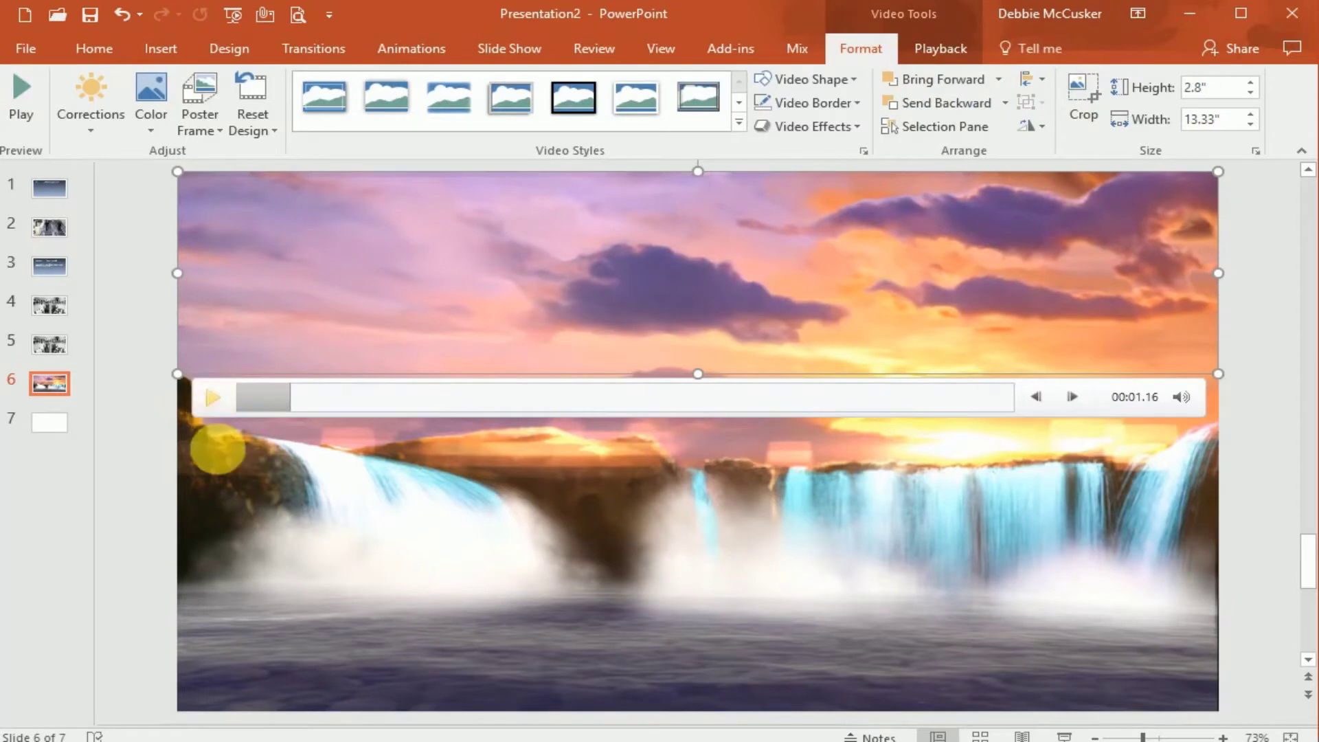
{"action": "key", "text": "ctrl+z"}
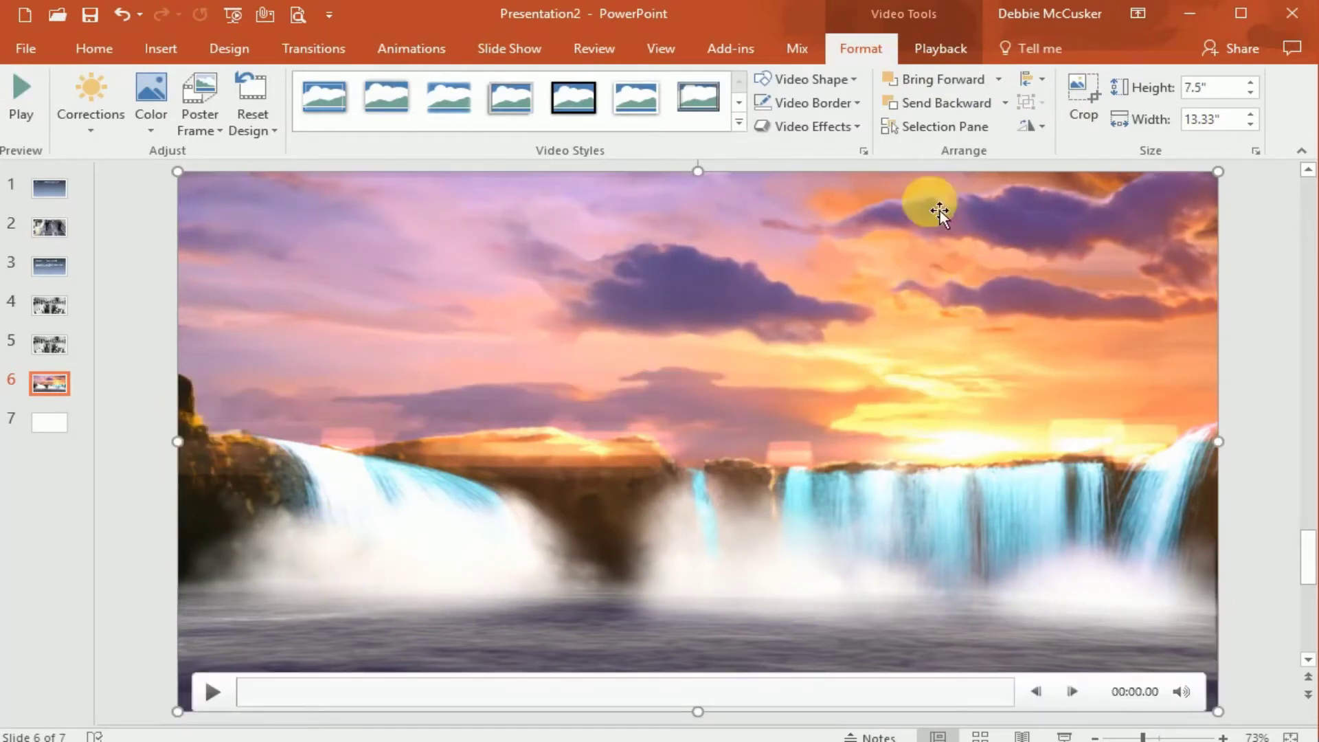
- Set the cropped sky video to Loop until Stopped and start Automatically
{"action": "left_click", "coordinate": [931, 53]}
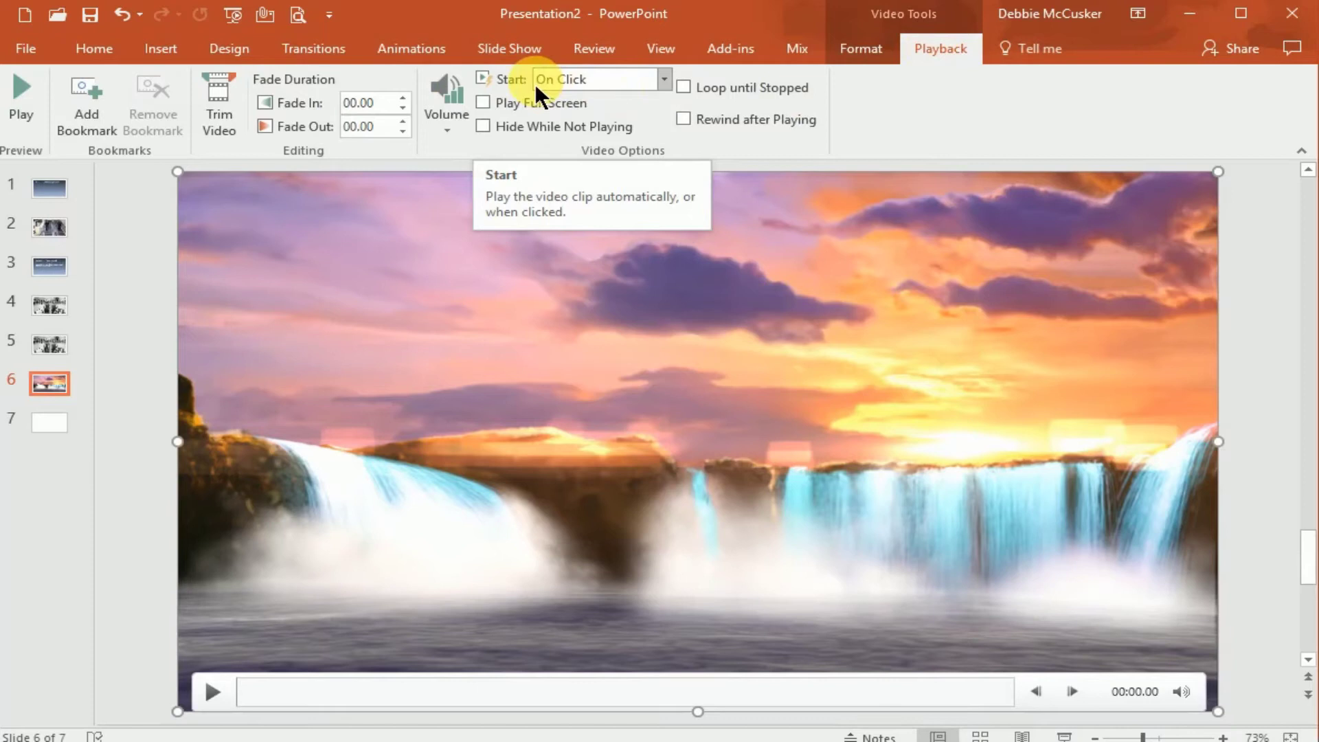
{"action": "left_click", "coordinate": [386, 301]}
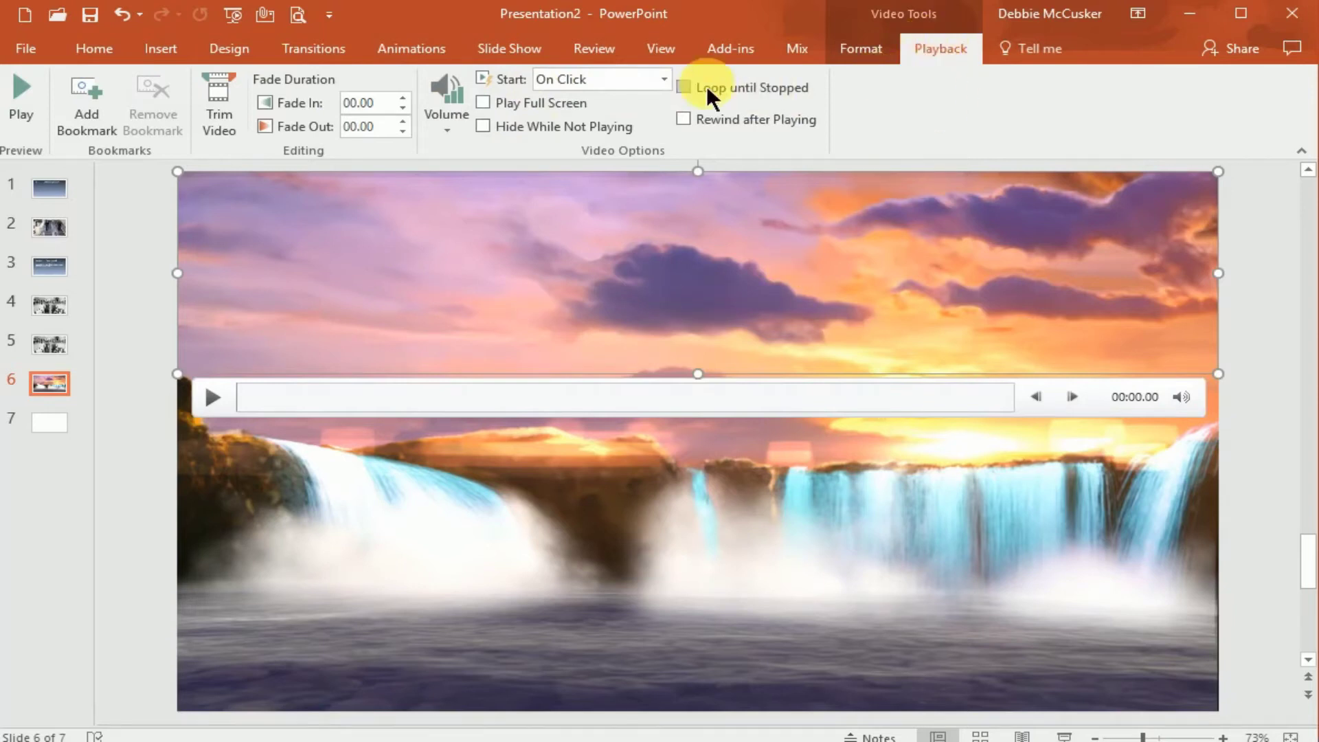
{"action": "left_click", "coordinate": [664, 80]}
{"action": "left_click", "coordinate": [621, 106]}
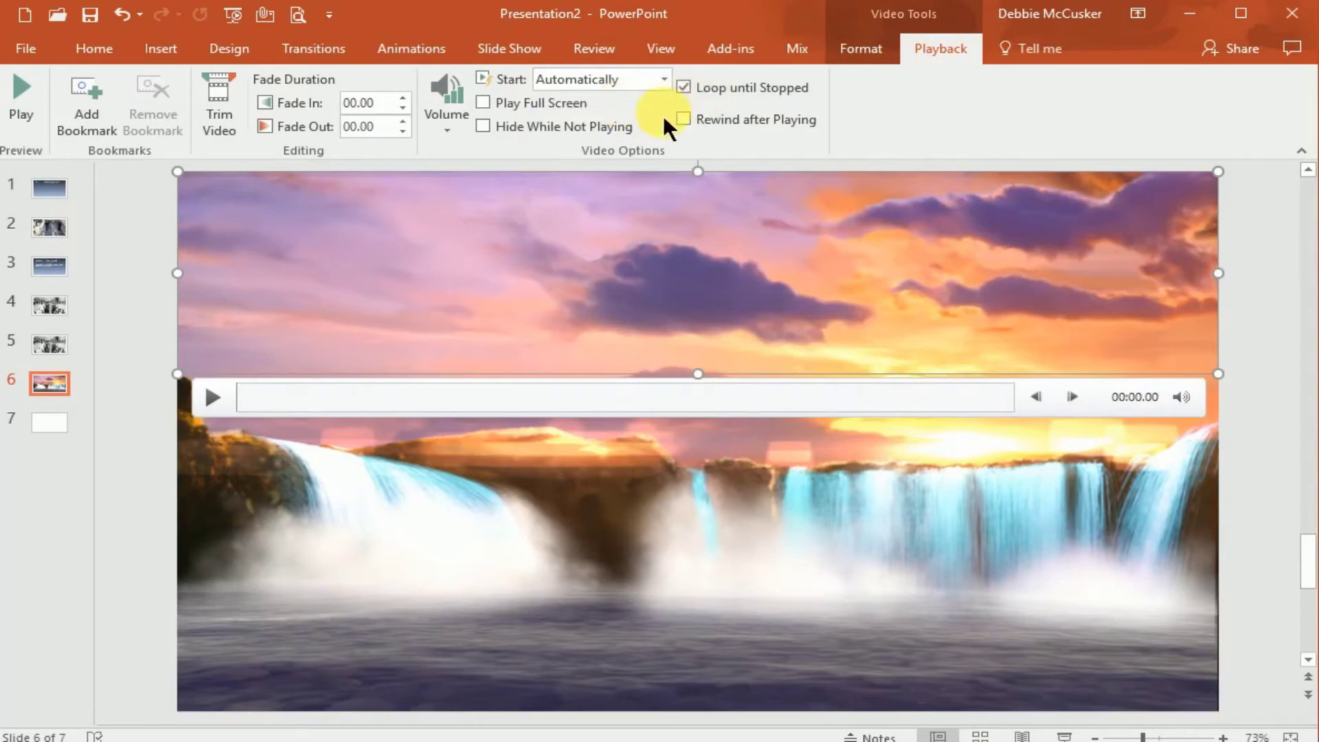
{"action": "left_click", "coordinate": [412, 50]}
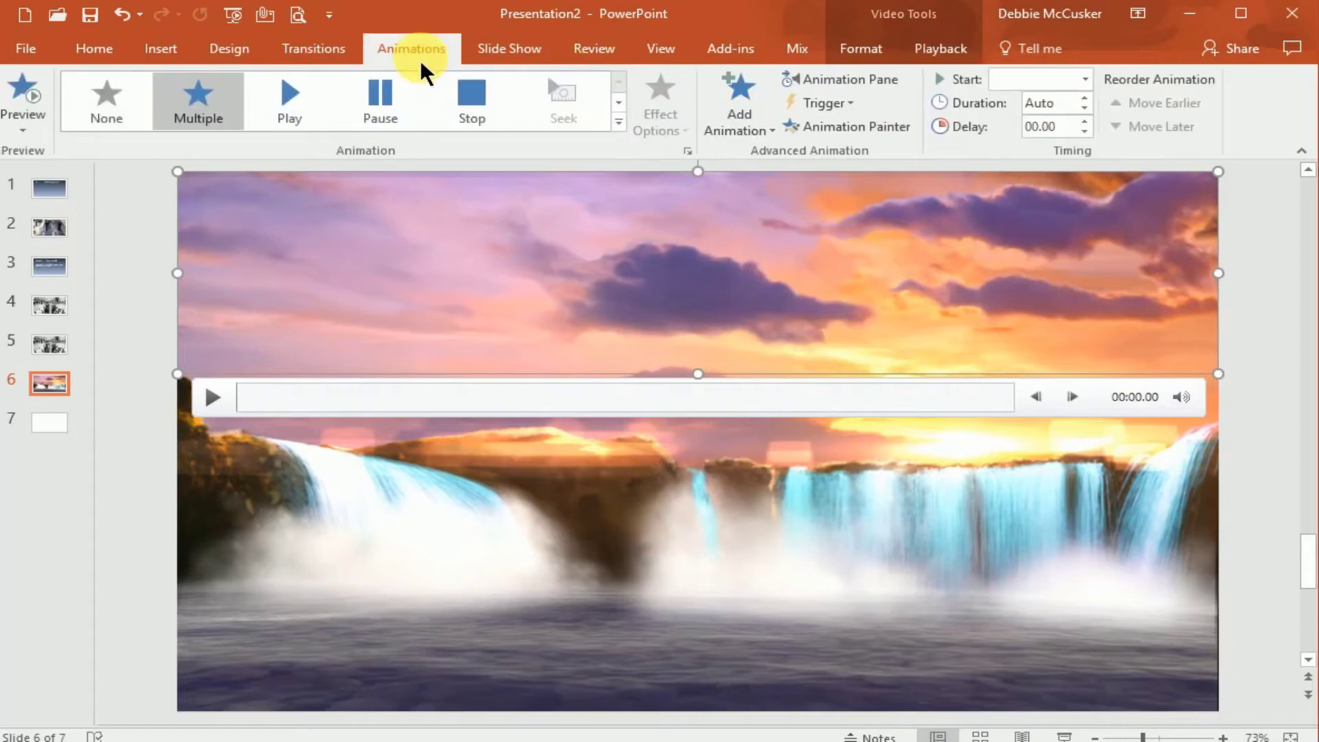
- Delete the trigger's pause animation, leaving only the waterfall Play effect
{"action": "left_click", "coordinate": [833, 83]}
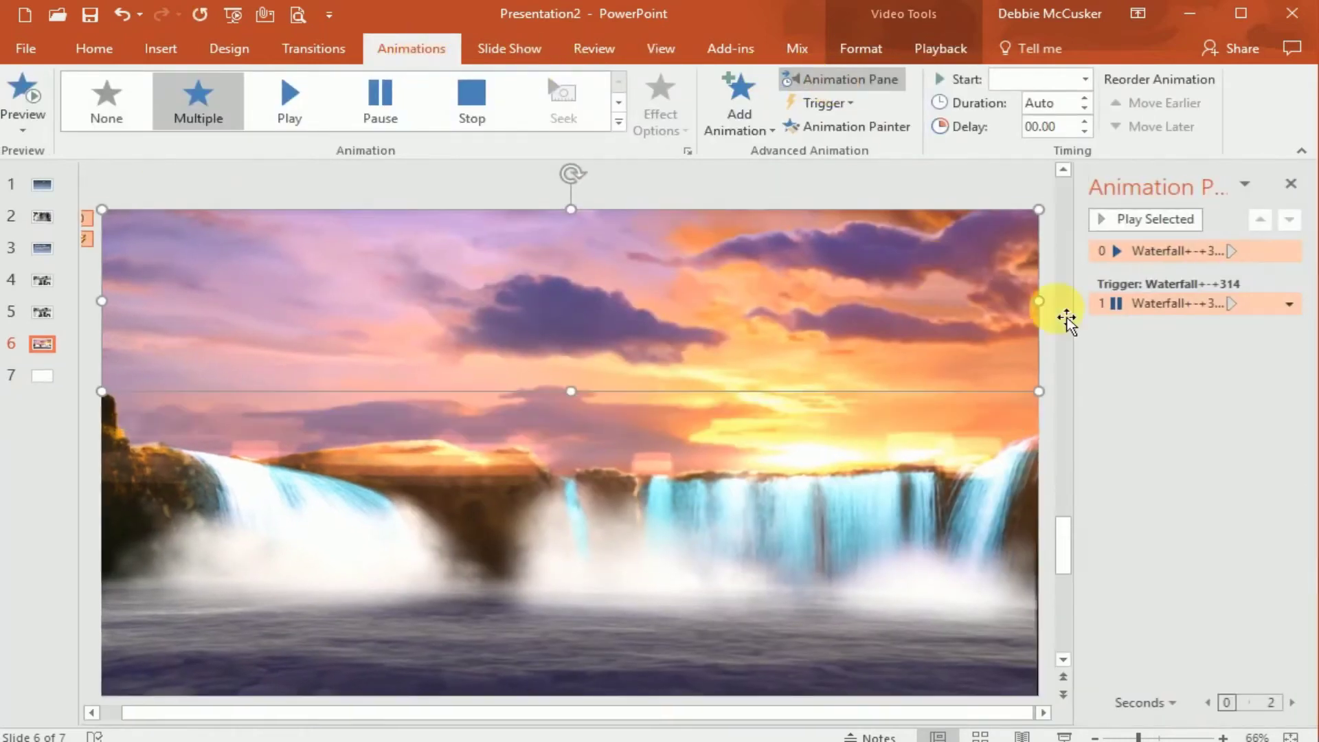
{"action": "left_click", "coordinate": [1158, 306]}
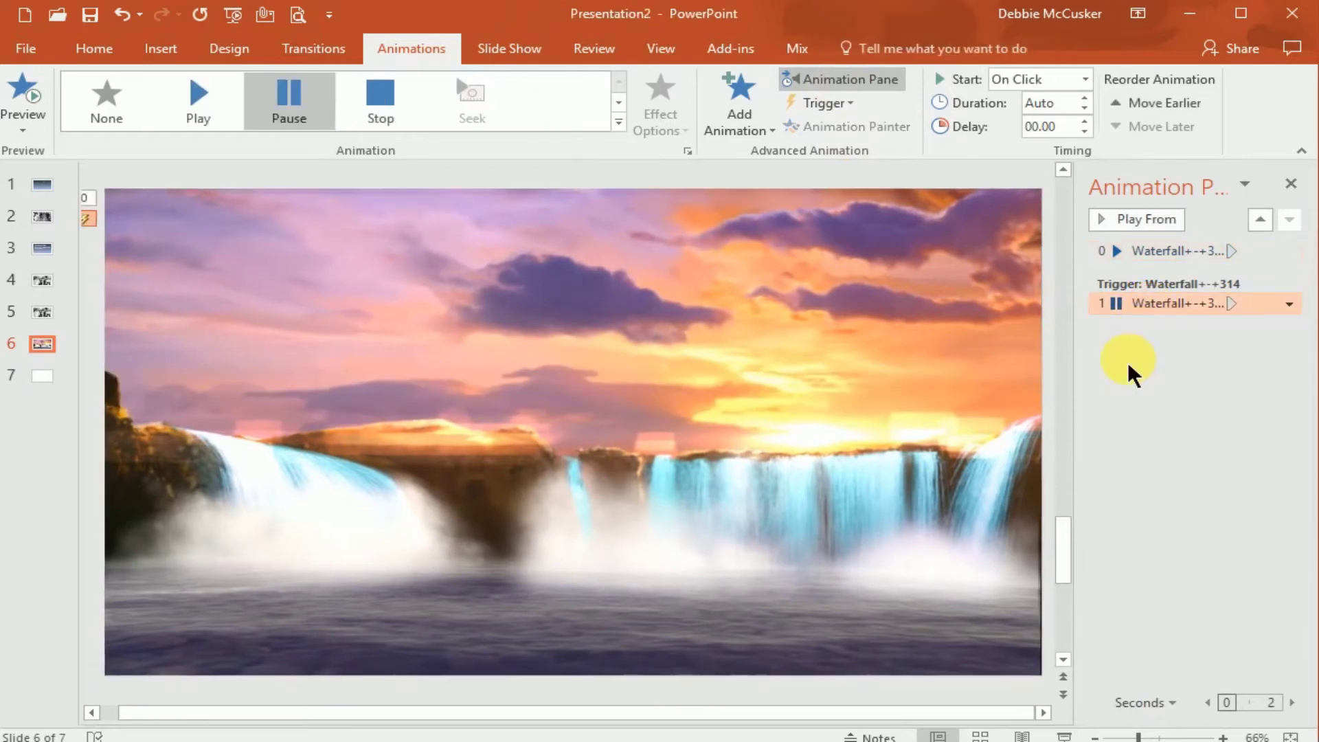
{"action": "key", "text": "Delete"}
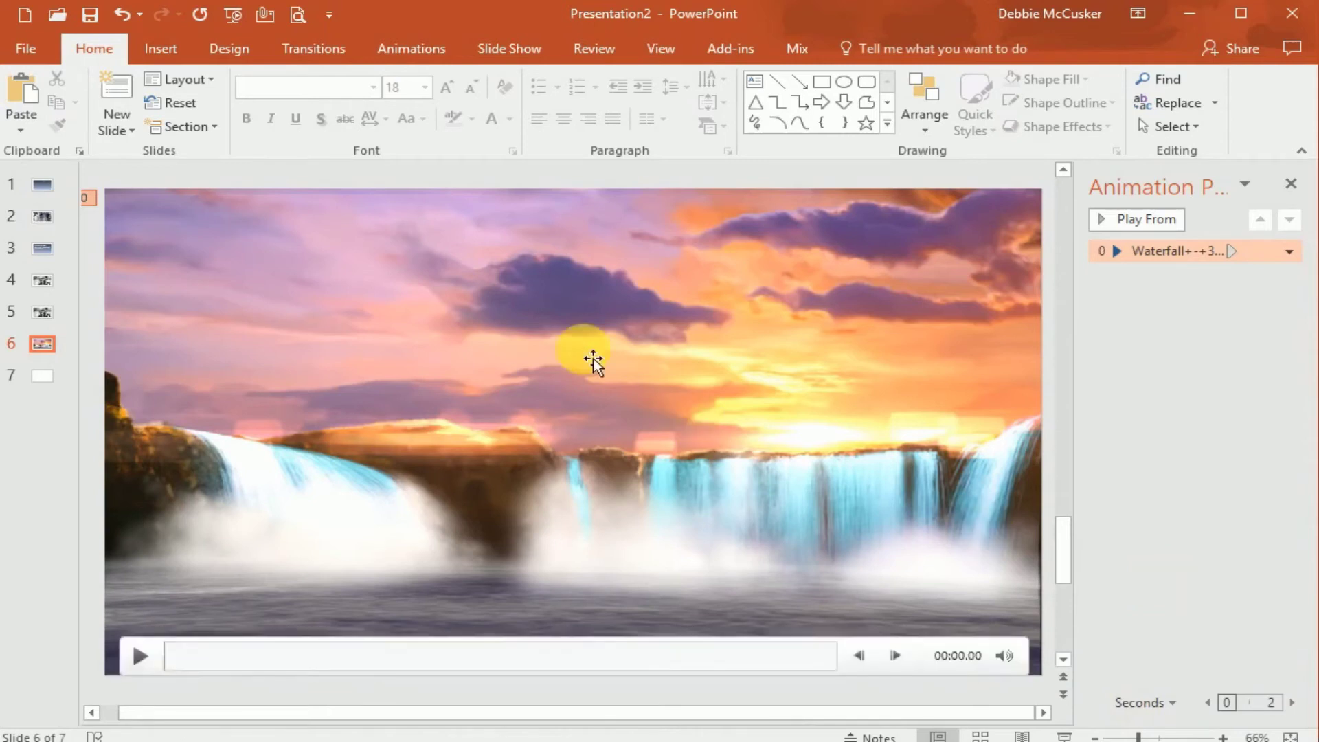
- Drag the sky clip's bottom crop down to the waterfall tops and preview the cinemagraph
{"action": "left_click", "coordinate": [542, 309]}
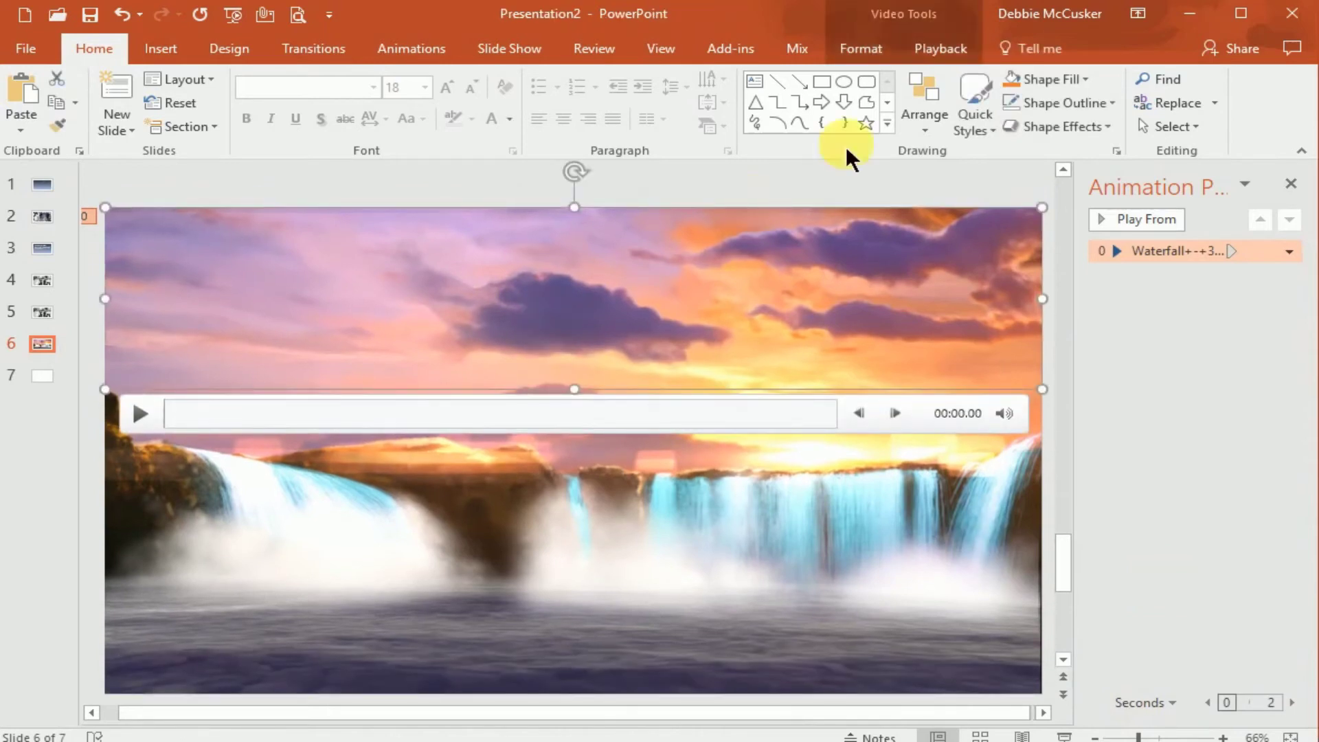
{"action": "left_click", "coordinate": [871, 54]}
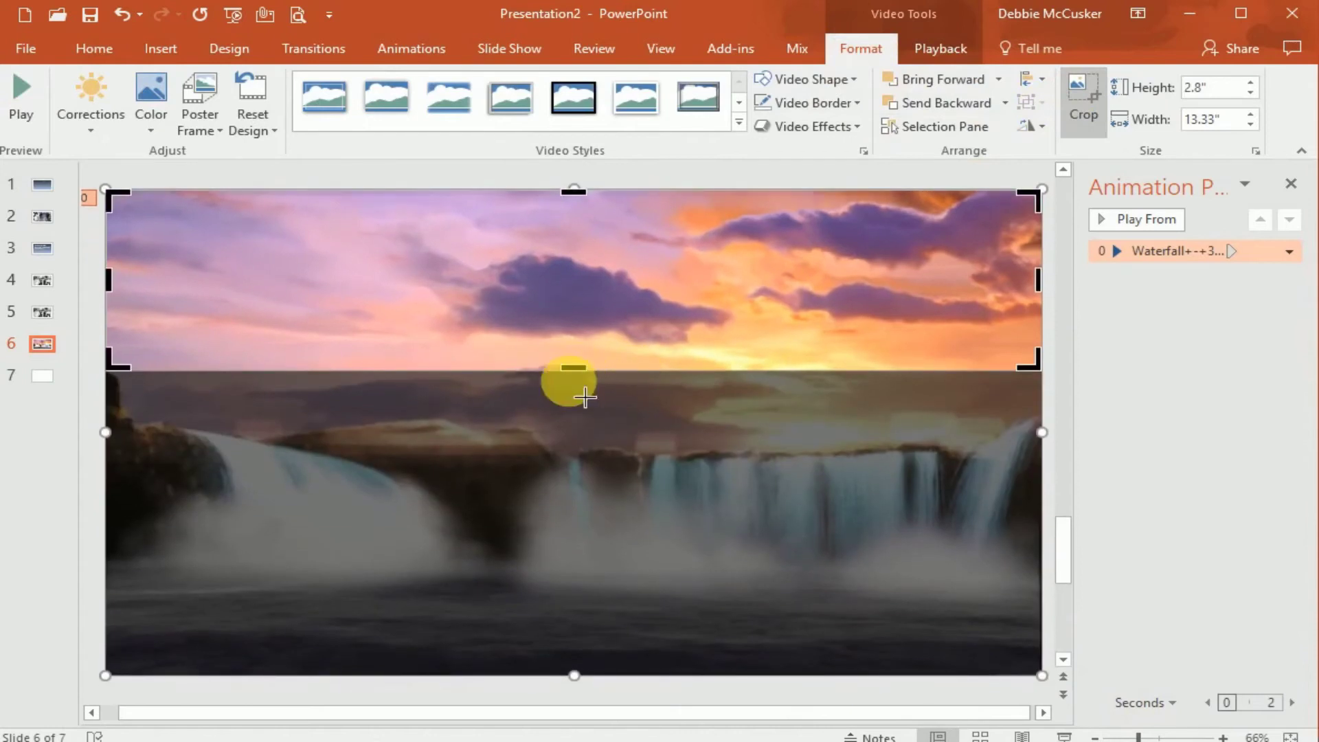
{"action": "left_click_drag", "start_coordinate": [585, 397], "coordinate": [579, 437]}
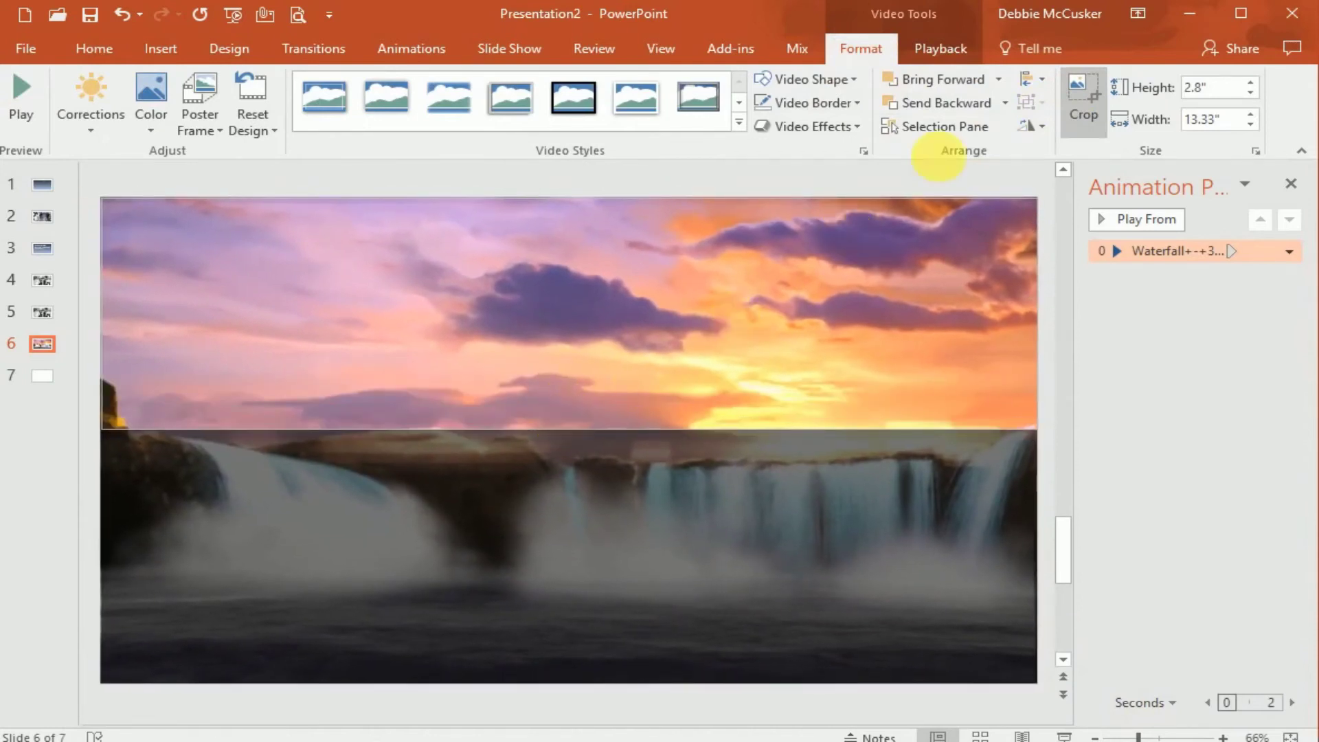
{"action": "left_click", "coordinate": [1078, 97]}
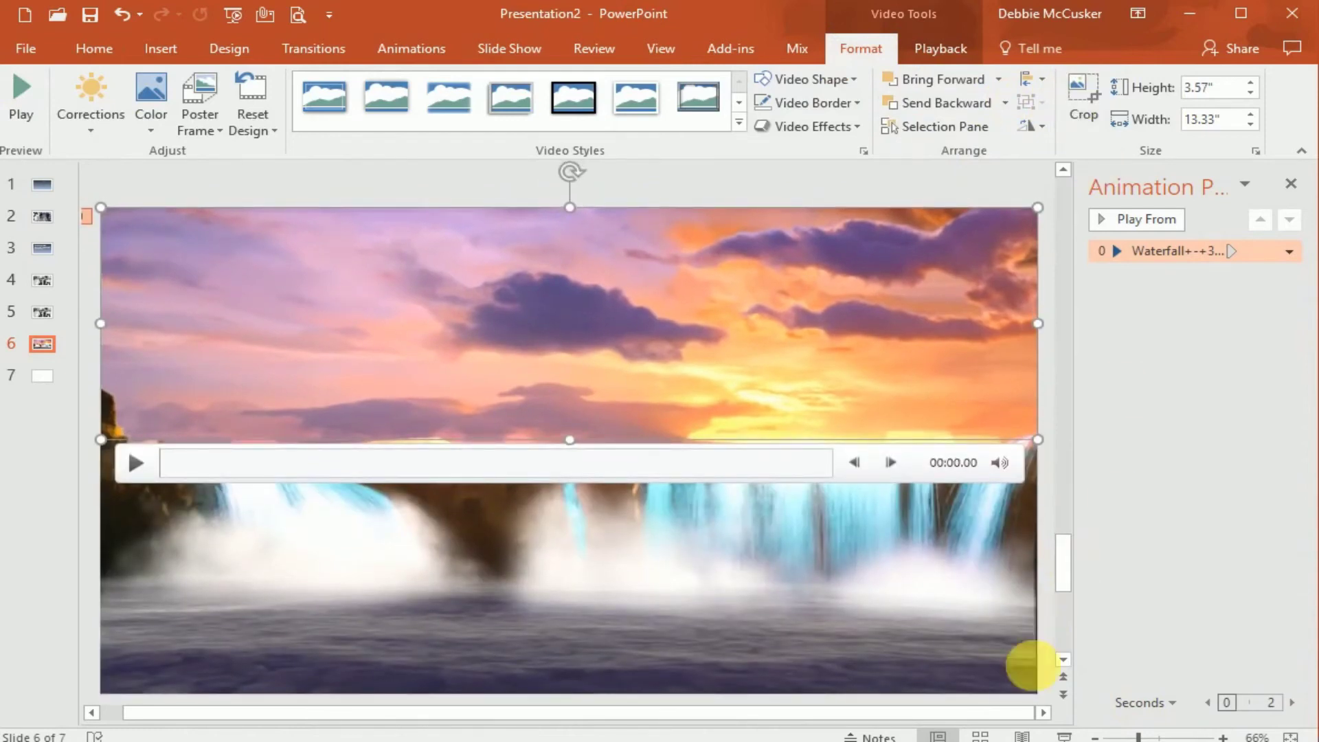
{"action": "left_click", "coordinate": [1063, 737]}
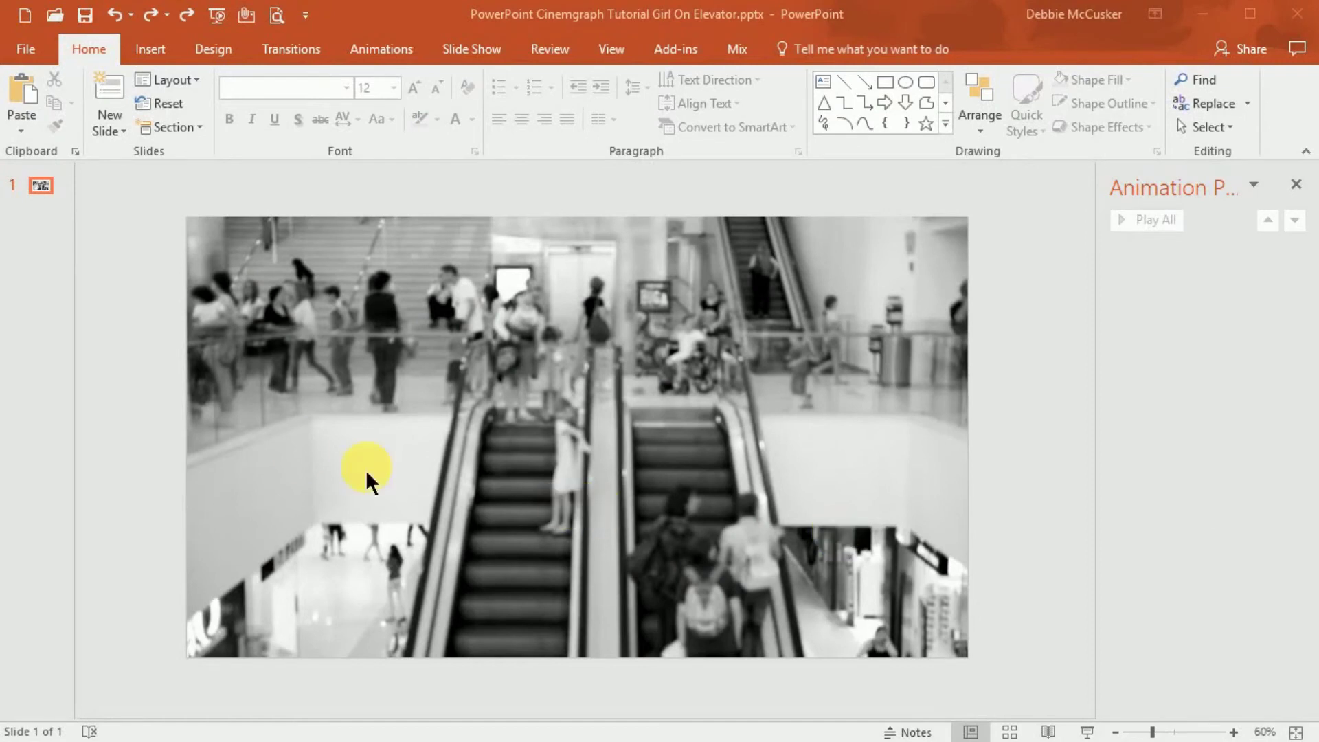
- Paste a copy of the escalator video and align it exactly over the original
{"action": "left_click", "coordinate": [297, 451]}
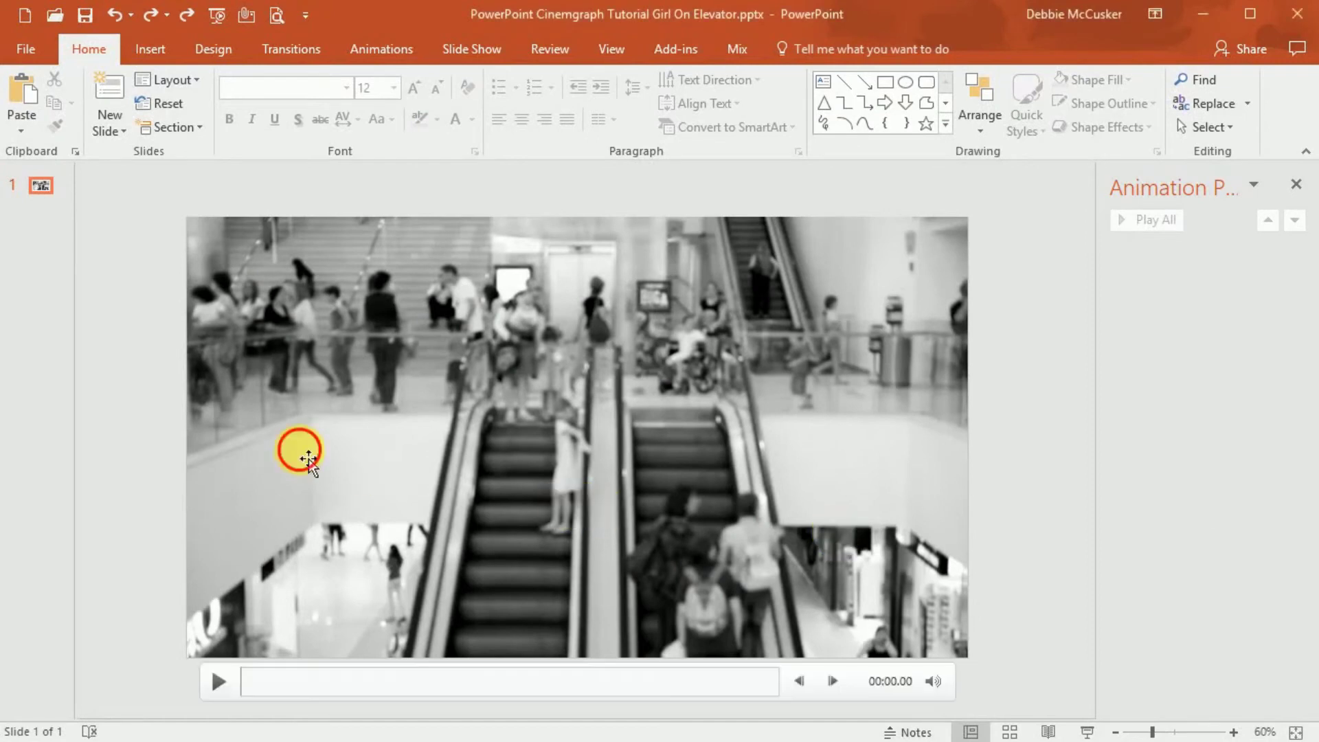
{"action": "left_click", "coordinate": [157, 409]}
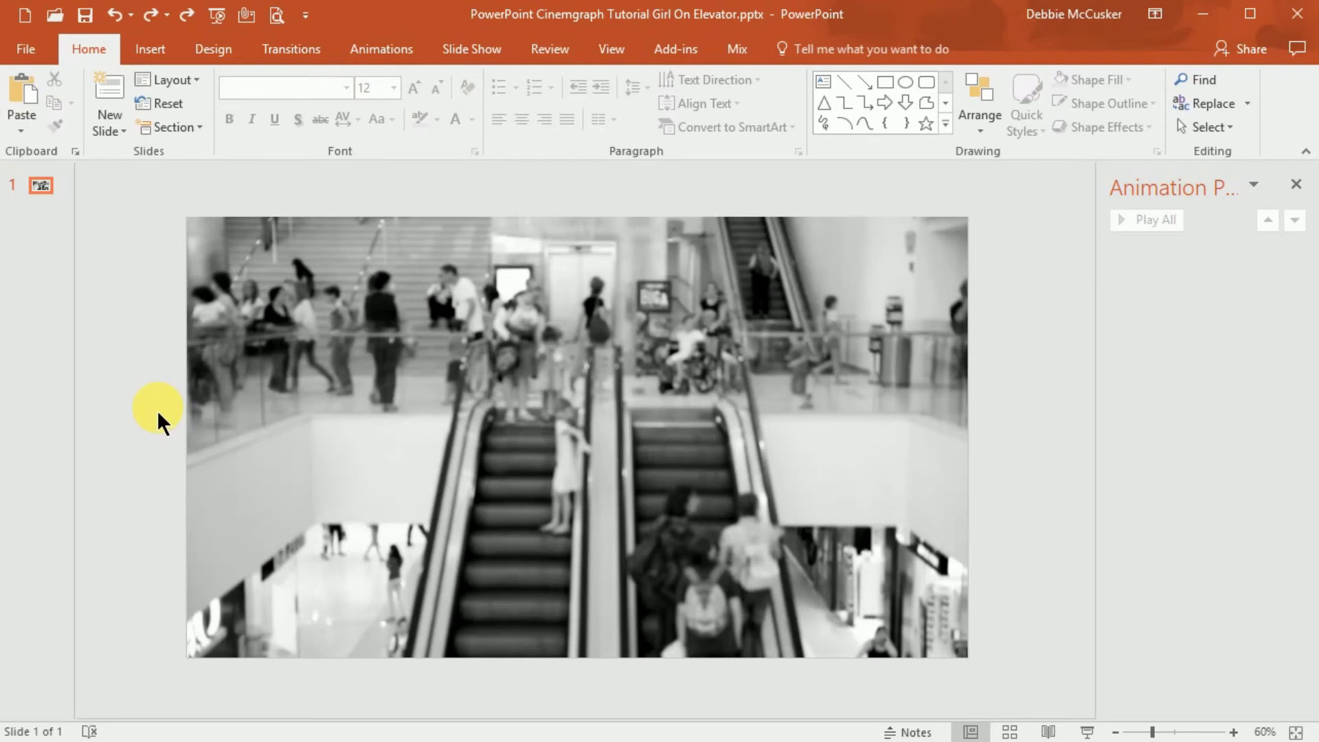
{"action": "key", "text": "ctrl+v"}
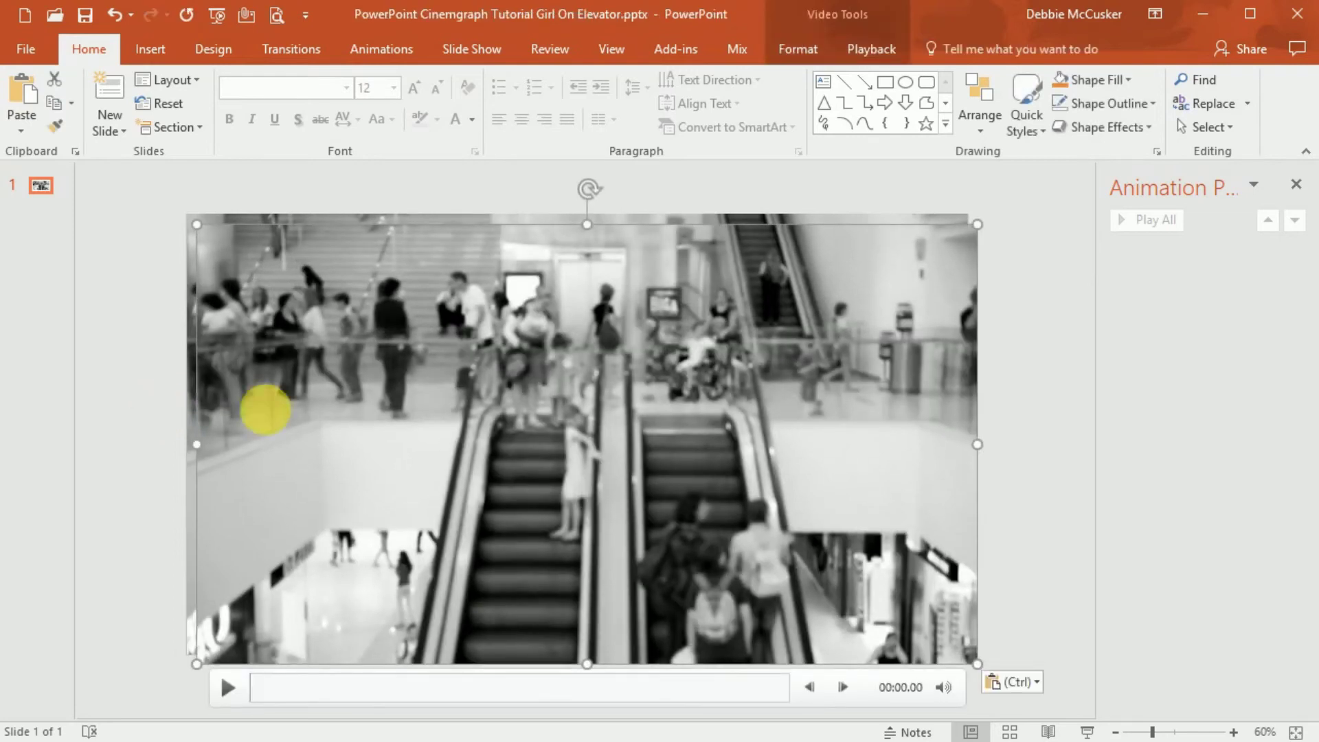
{"action": "left_click_drag", "start_coordinate": [294, 416], "coordinate": [288, 406]}
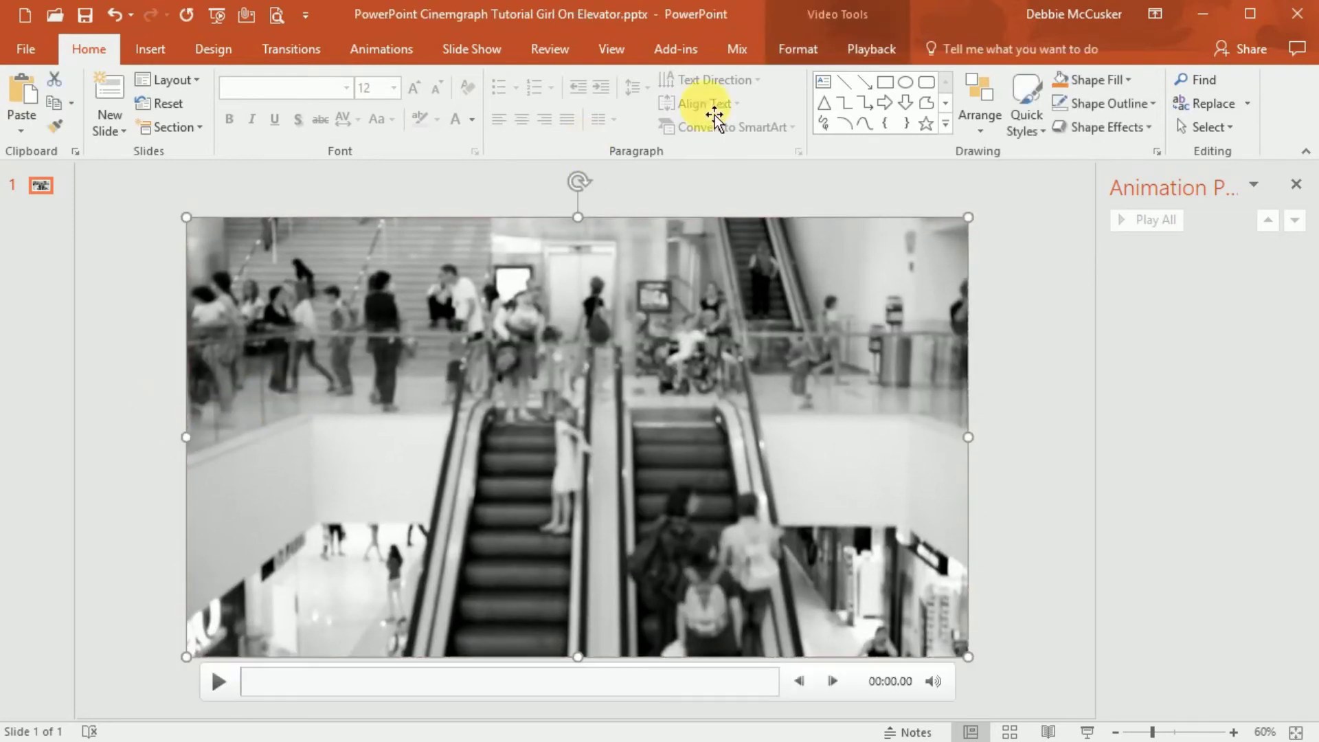
- Crop the top, right and left edges of the escalator copy to a 4.57" by 2.74" area around the girl
{"action": "left_click", "coordinate": [796, 50]}
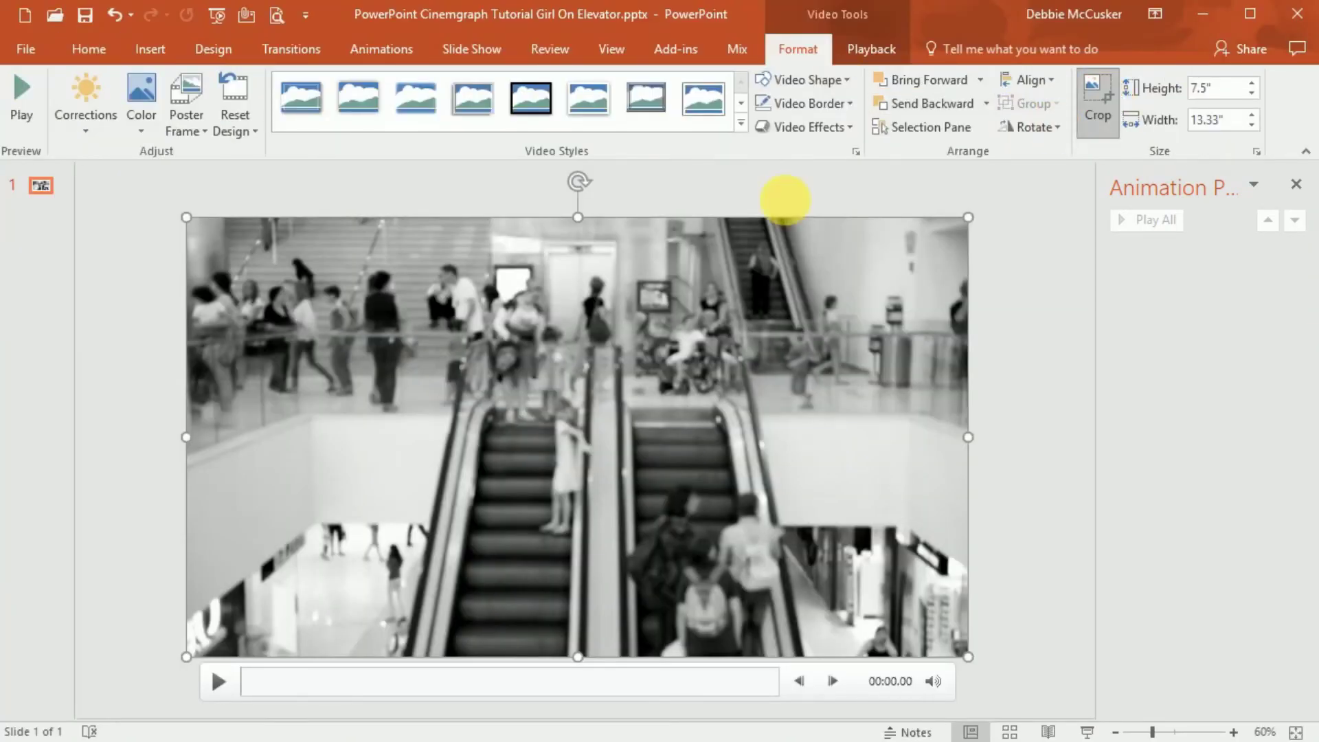
{"action": "left_click_drag", "start_coordinate": [583, 220], "coordinate": [560, 382]}
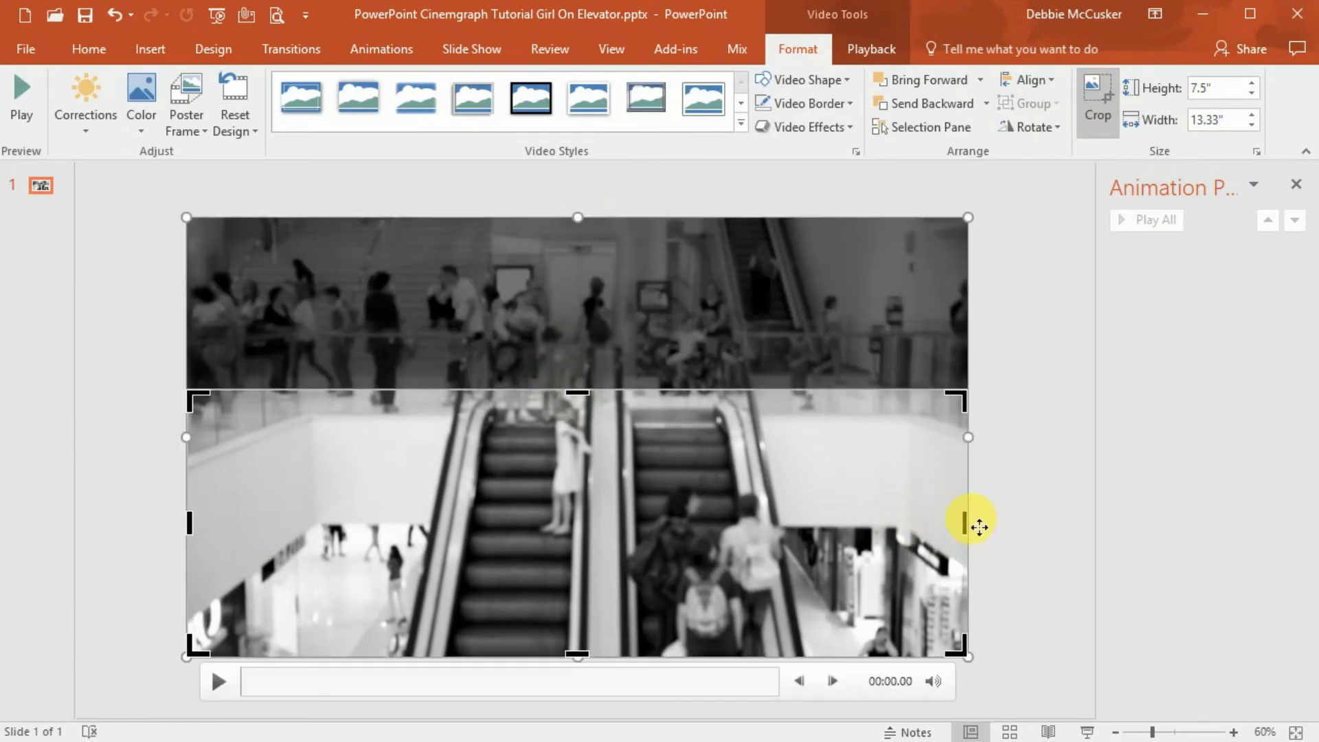
{"action": "left_click_drag", "start_coordinate": [964, 522], "coordinate": [616, 546]}
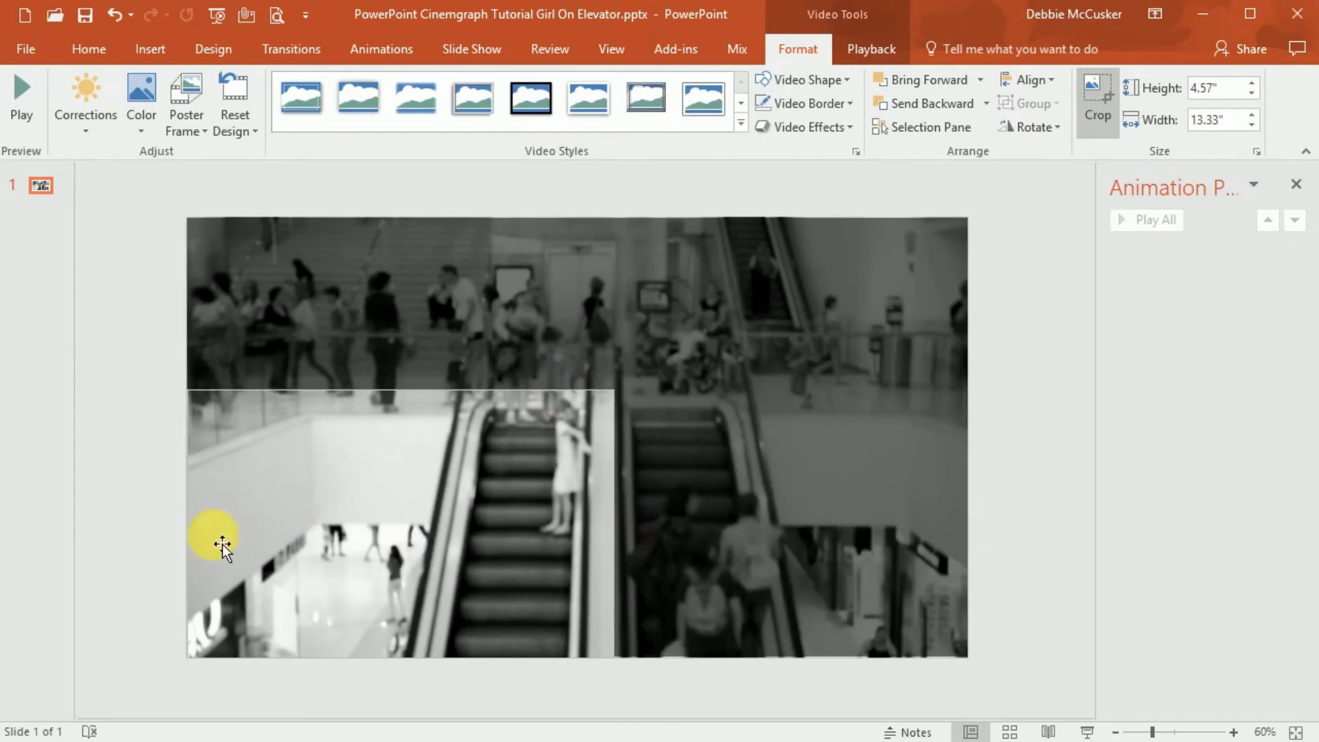
{"action": "left_click_drag", "start_coordinate": [187, 531], "coordinate": [471, 553]}
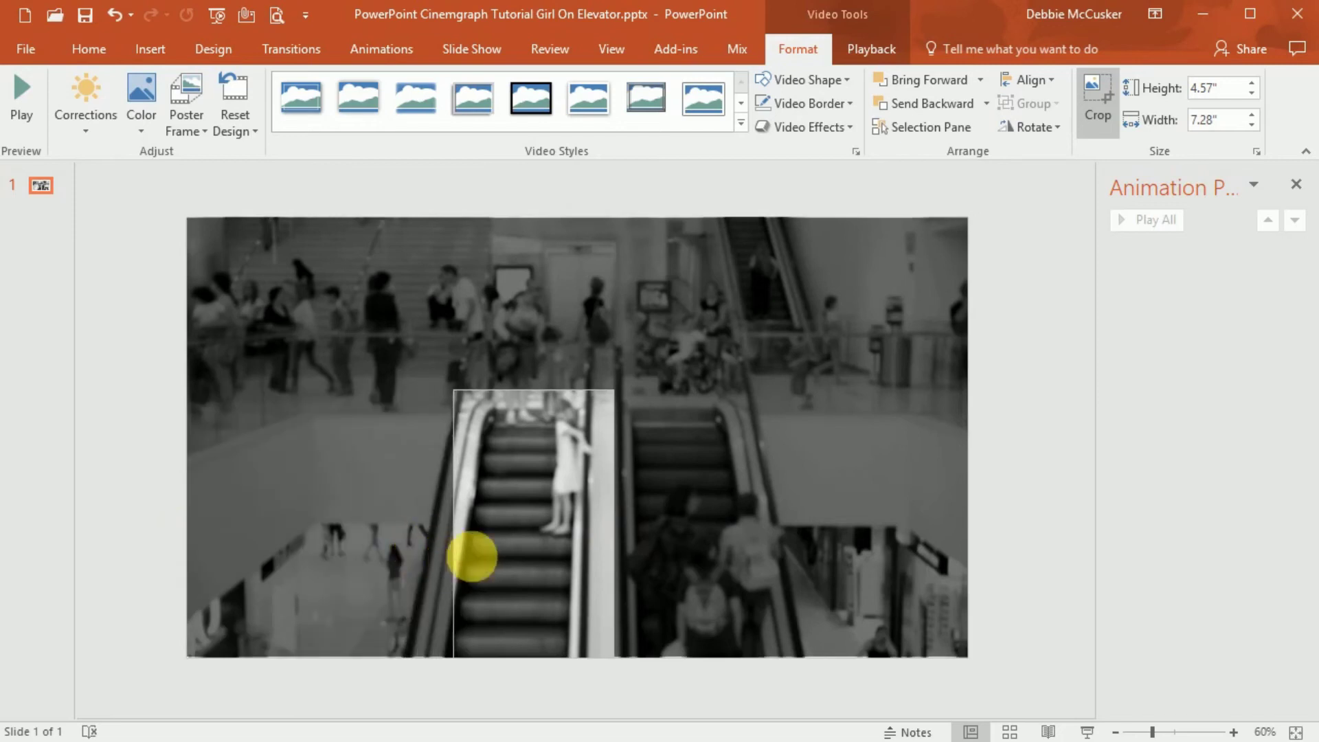
- Apply a Soft Edges video effect so the girl clip fades into the video beneath
{"action": "left_click", "coordinate": [841, 131]}
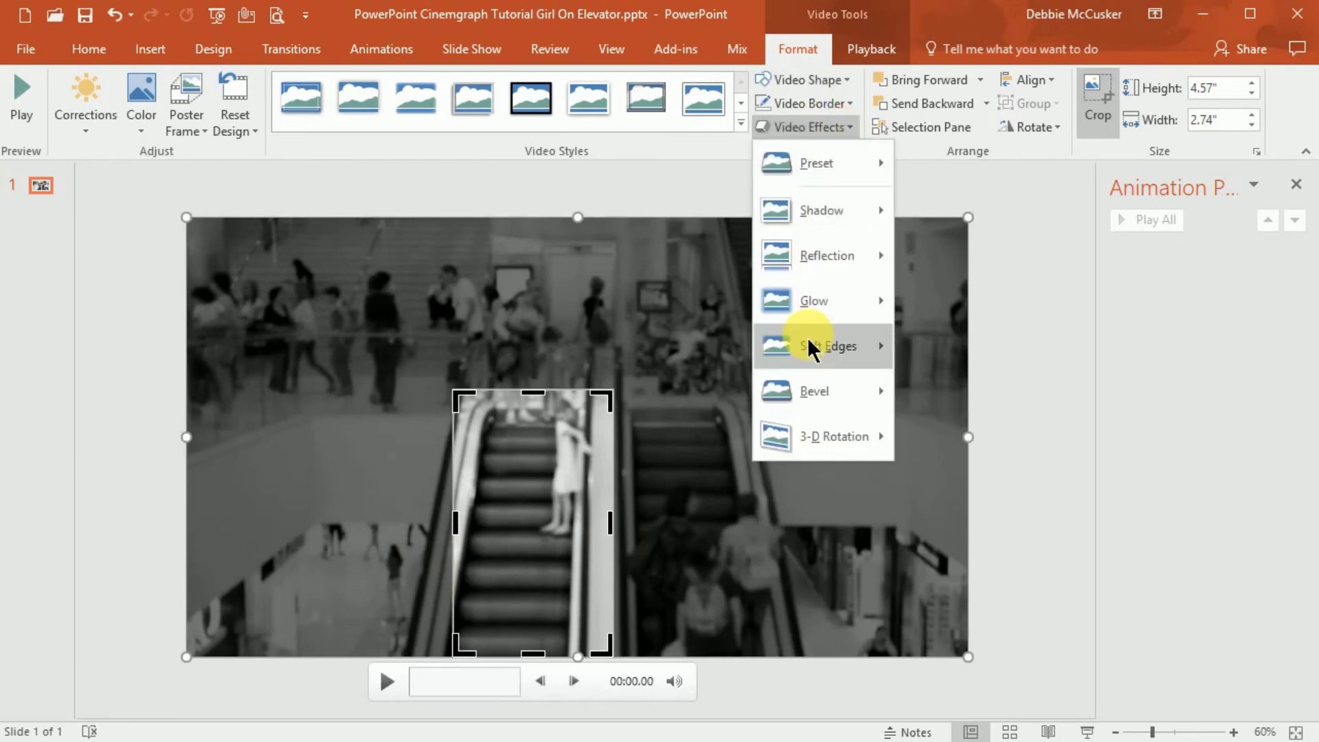
{"action": "mouse_move", "coordinate": [810, 347]}
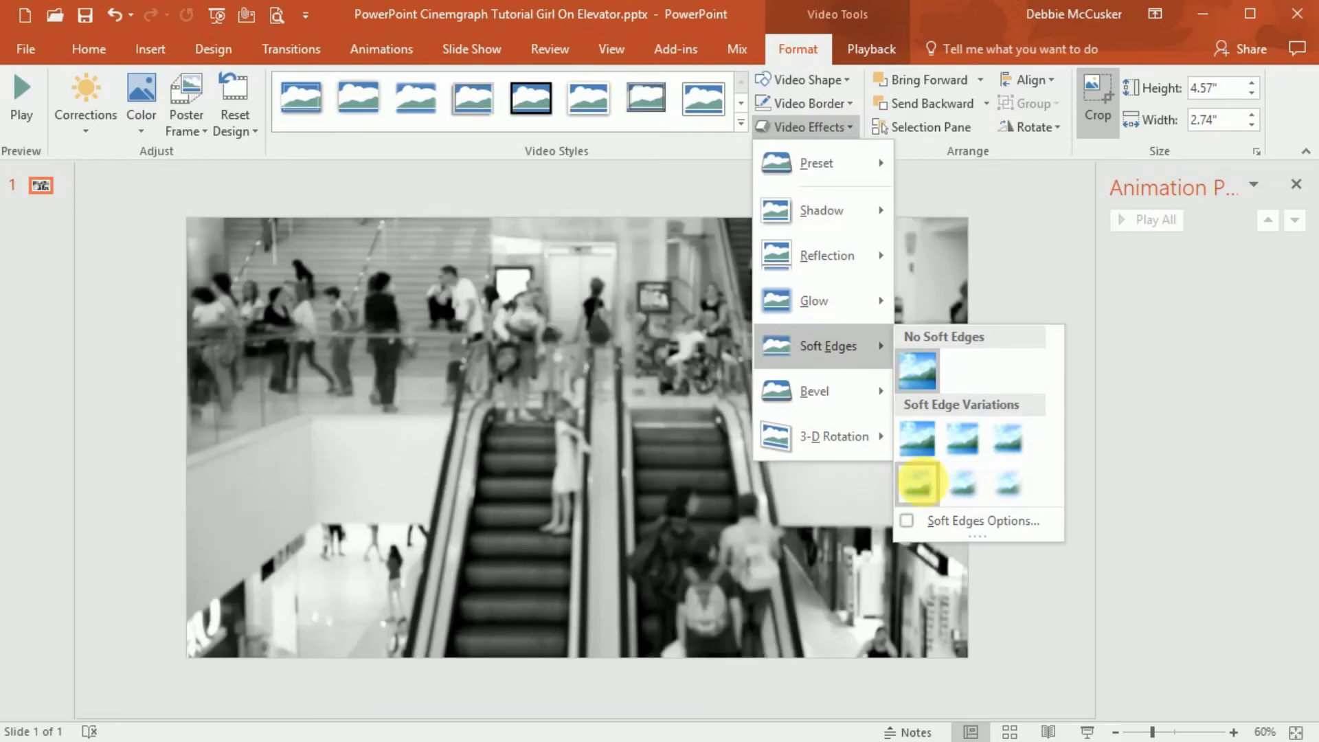
{"action": "left_click", "coordinate": [937, 488]}
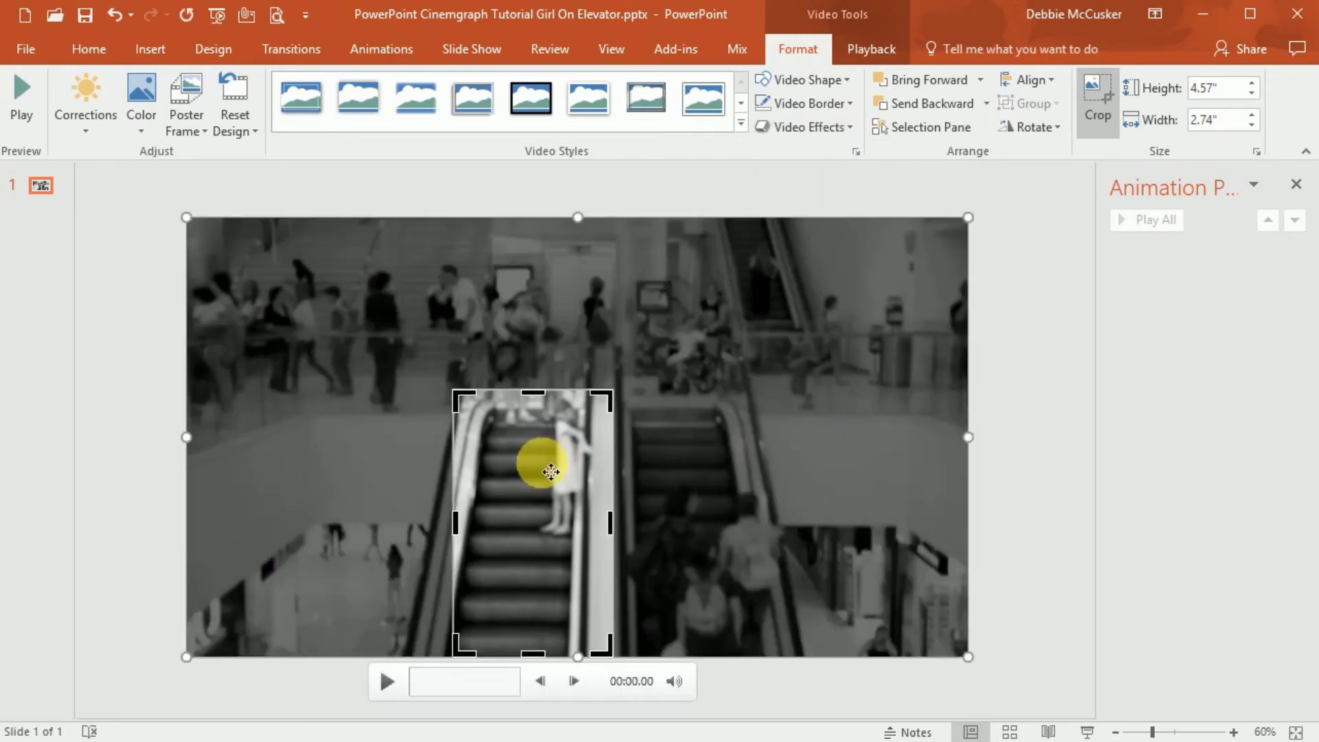
- Finish cropping the girl clip and bring up its playback settings
{"action": "left_click", "coordinate": [1097, 95]}
{"action": "key", "text": "ctrl+z"}
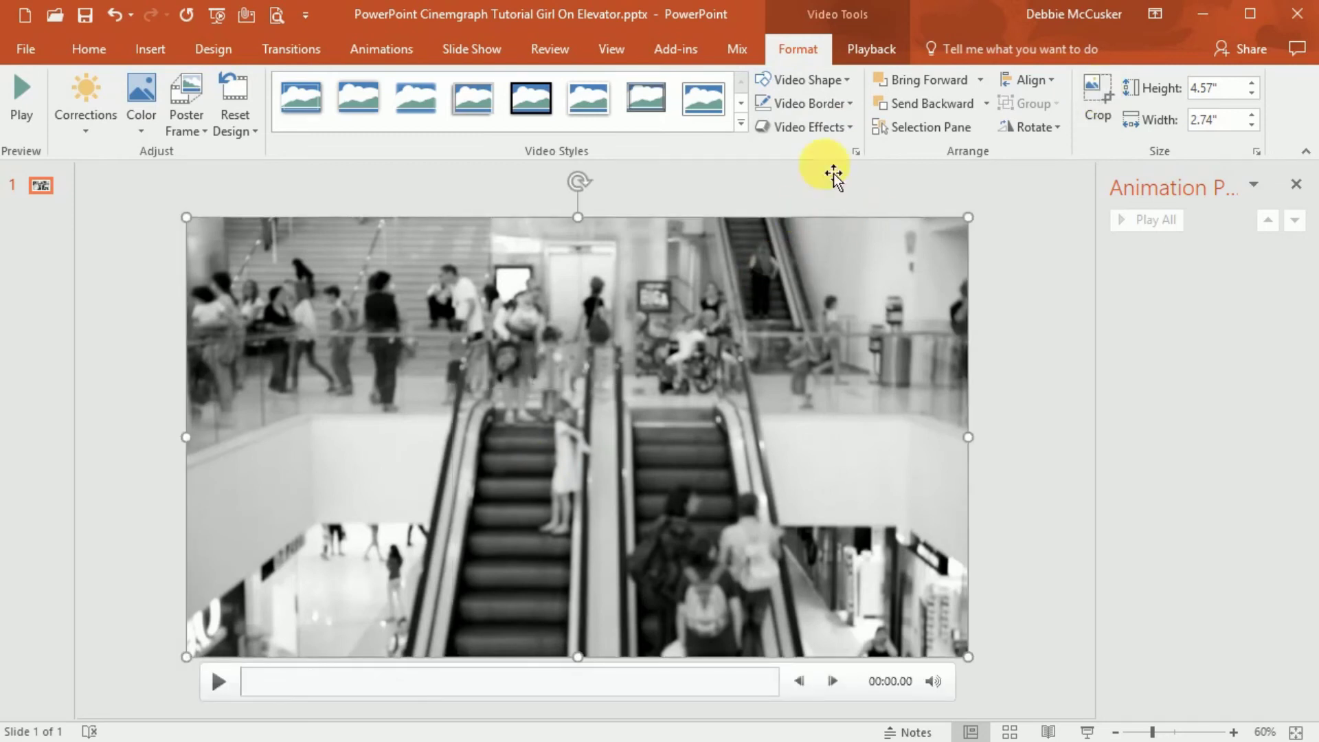
{"action": "left_click", "coordinate": [863, 57]}
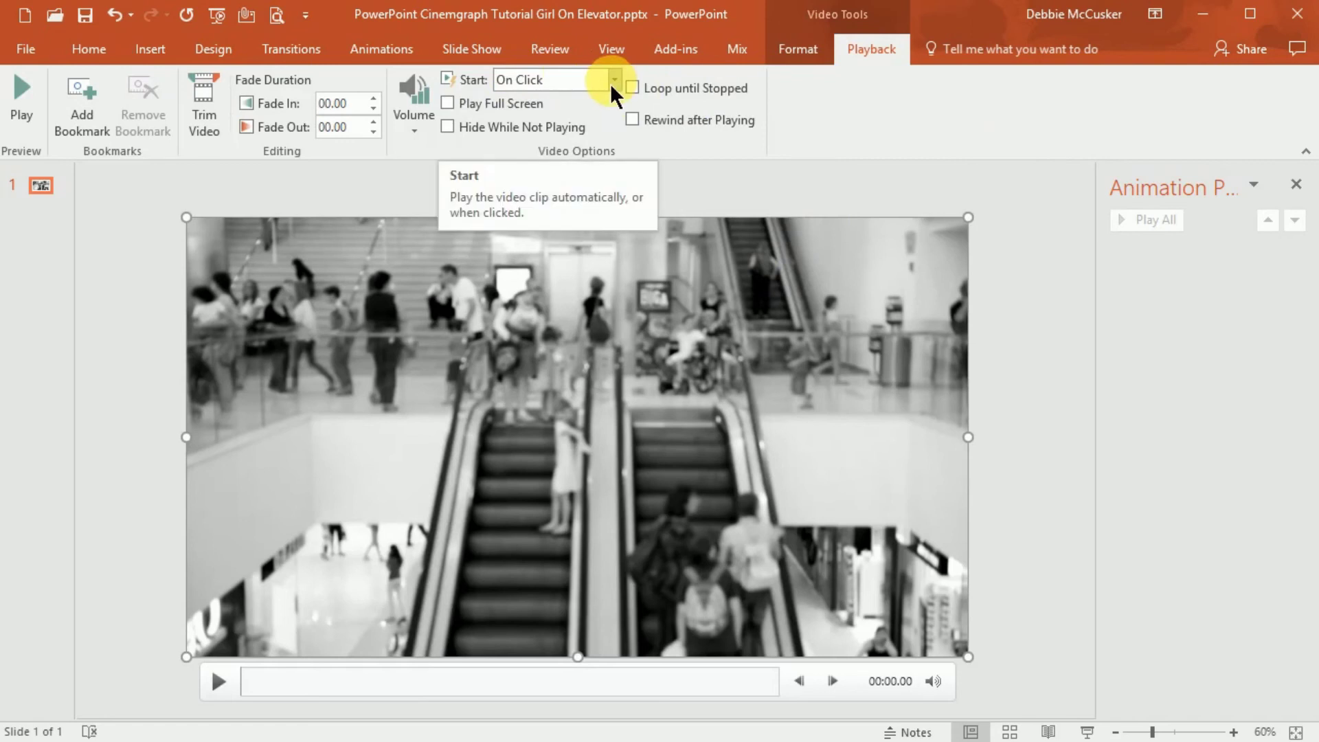
- Set the small girl clip to start Automatically
{"action": "left_click", "coordinate": [549, 450]}
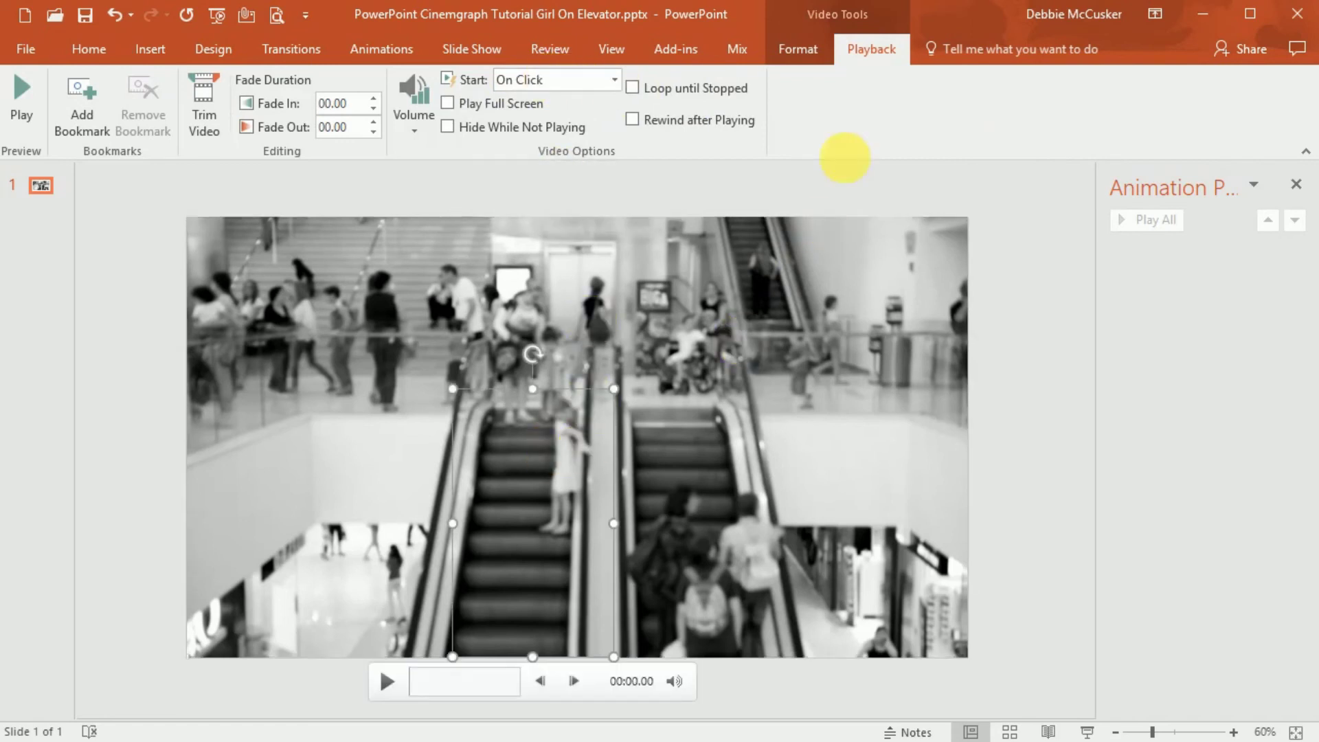
{"action": "left_click", "coordinate": [614, 81]}
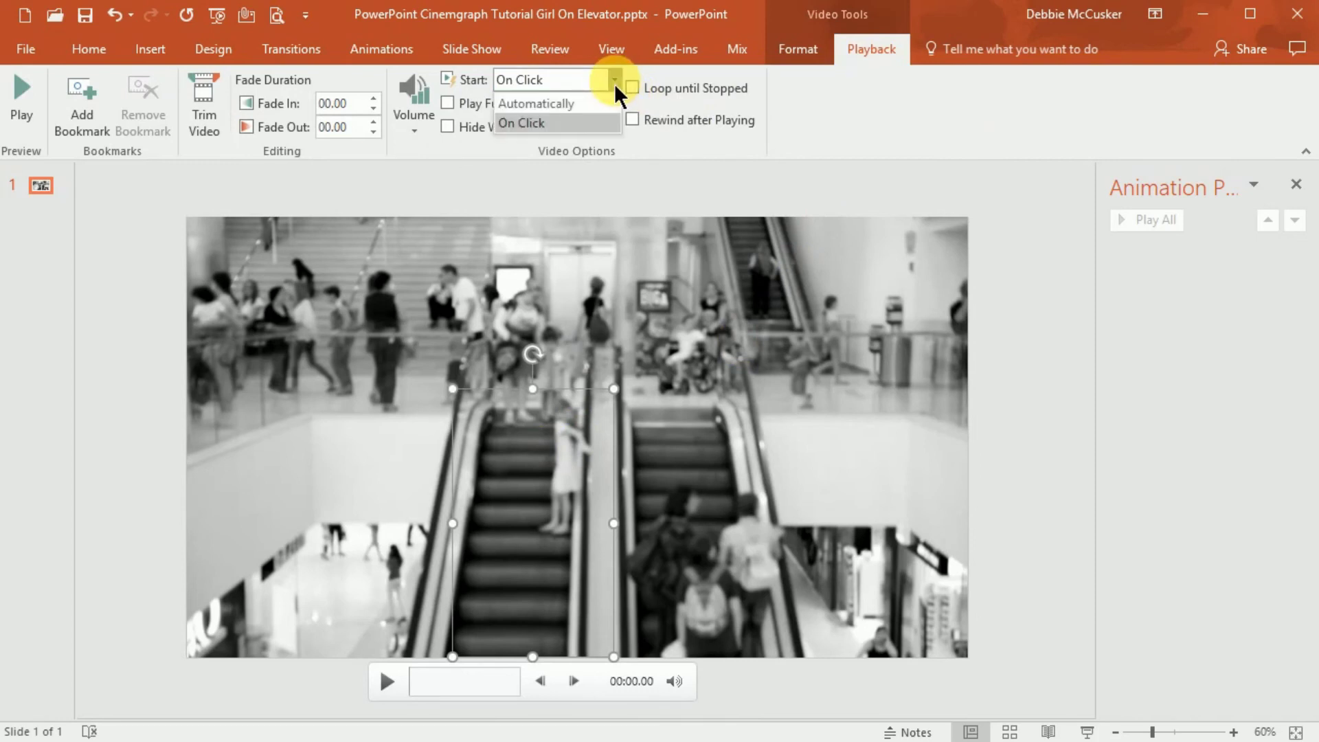
{"action": "left_click", "coordinate": [585, 103]}
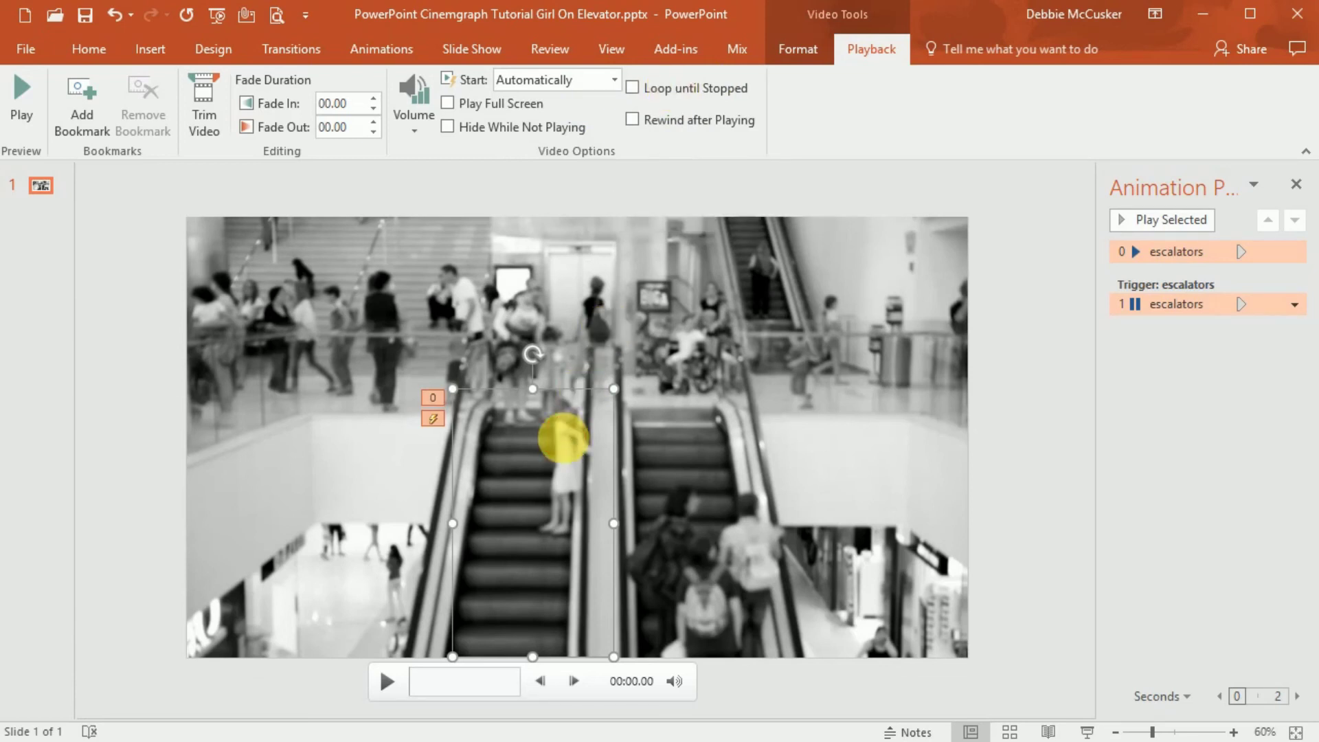
- Delete the escalators trigger Pause effect, set the remaining play effect With Previous, then preview the slide show
{"action": "left_click", "coordinate": [1184, 311]}
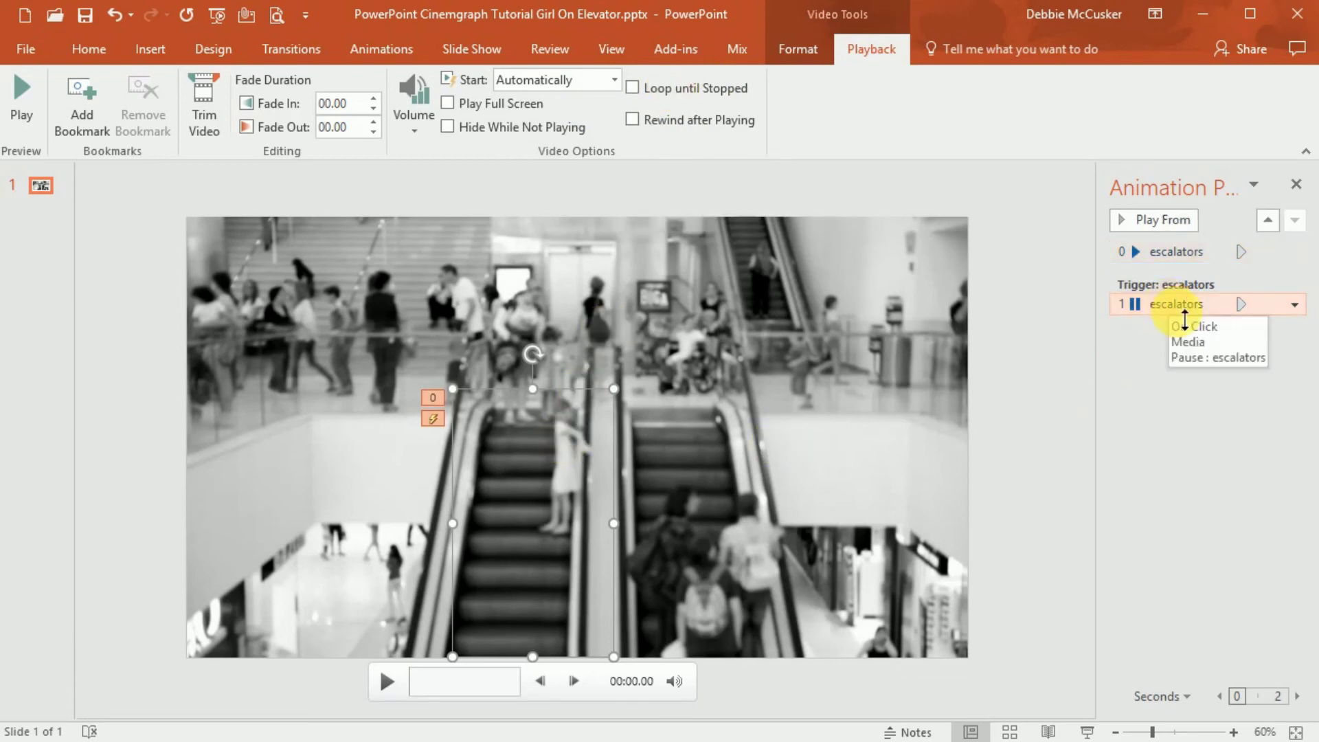
{"action": "key", "text": "Delete"}
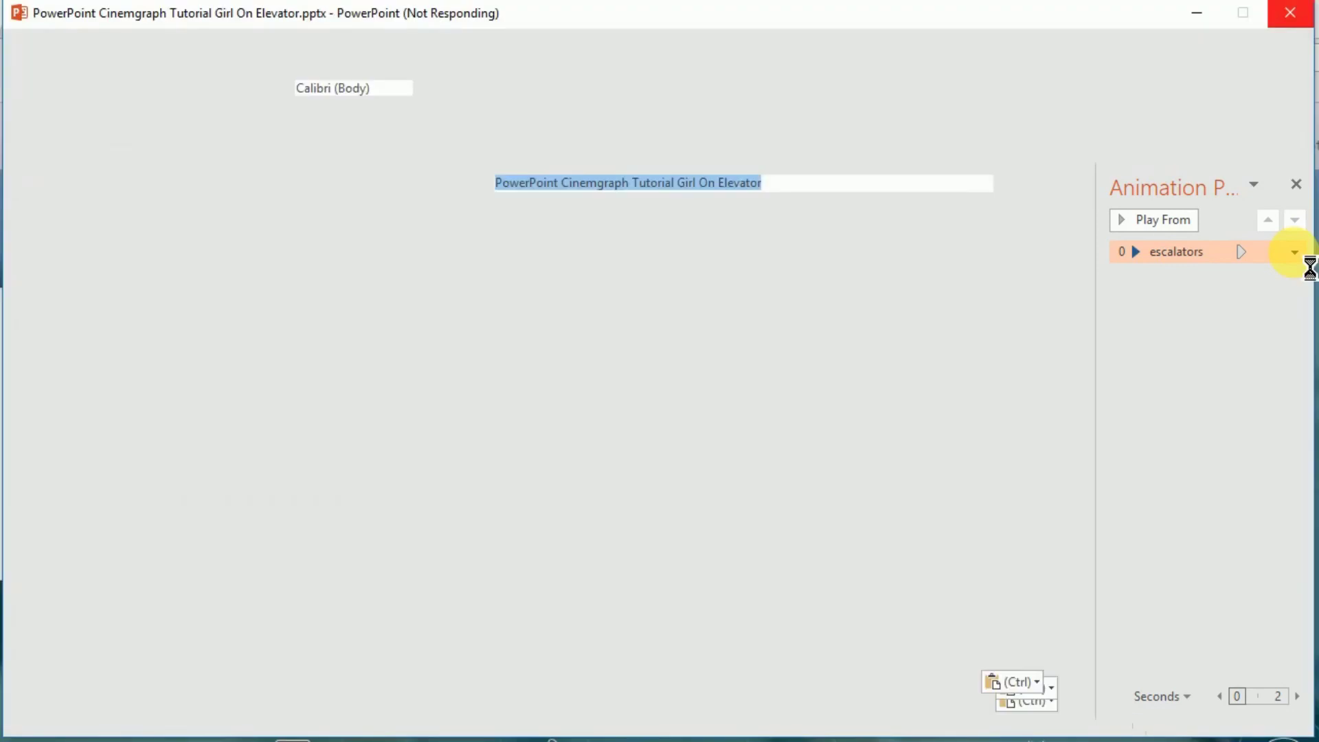
{"action": "left_click", "coordinate": [1294, 253]}
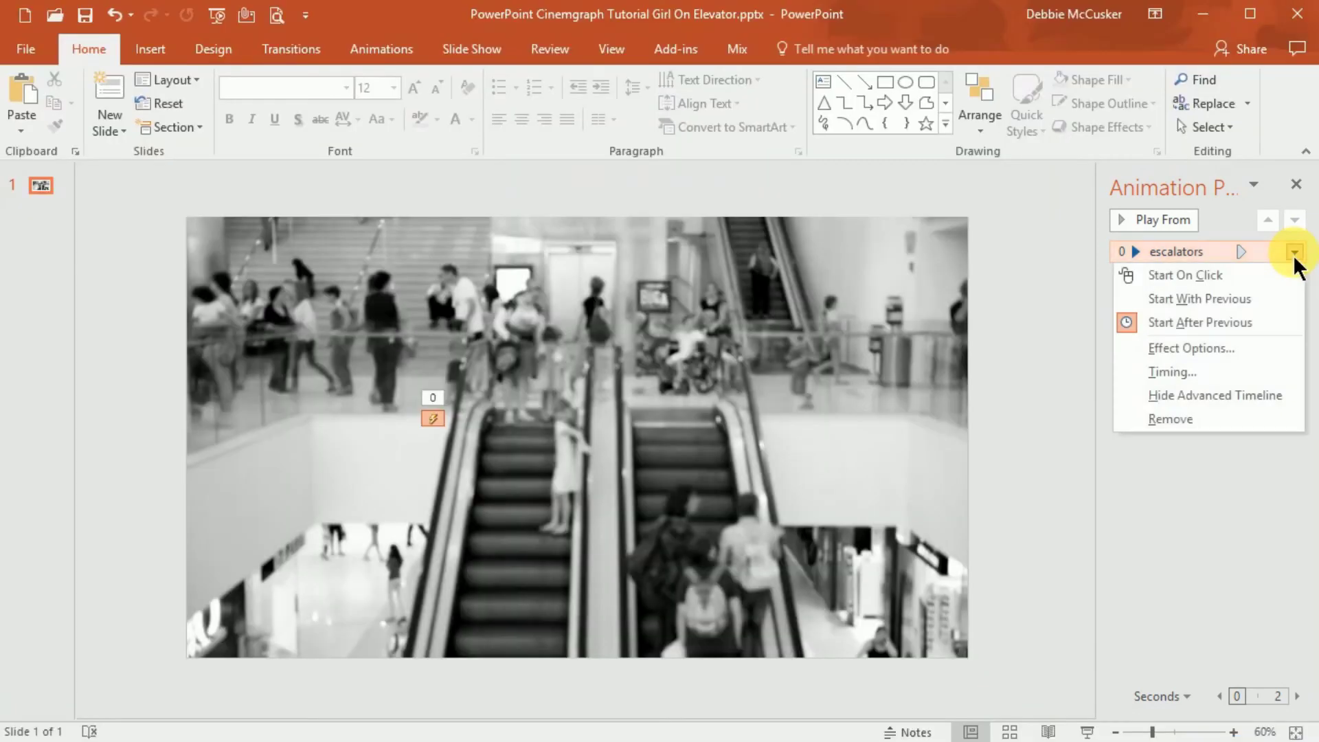
{"action": "left_click", "coordinate": [1149, 299]}
{"action": "left_click", "coordinate": [1029, 392]}
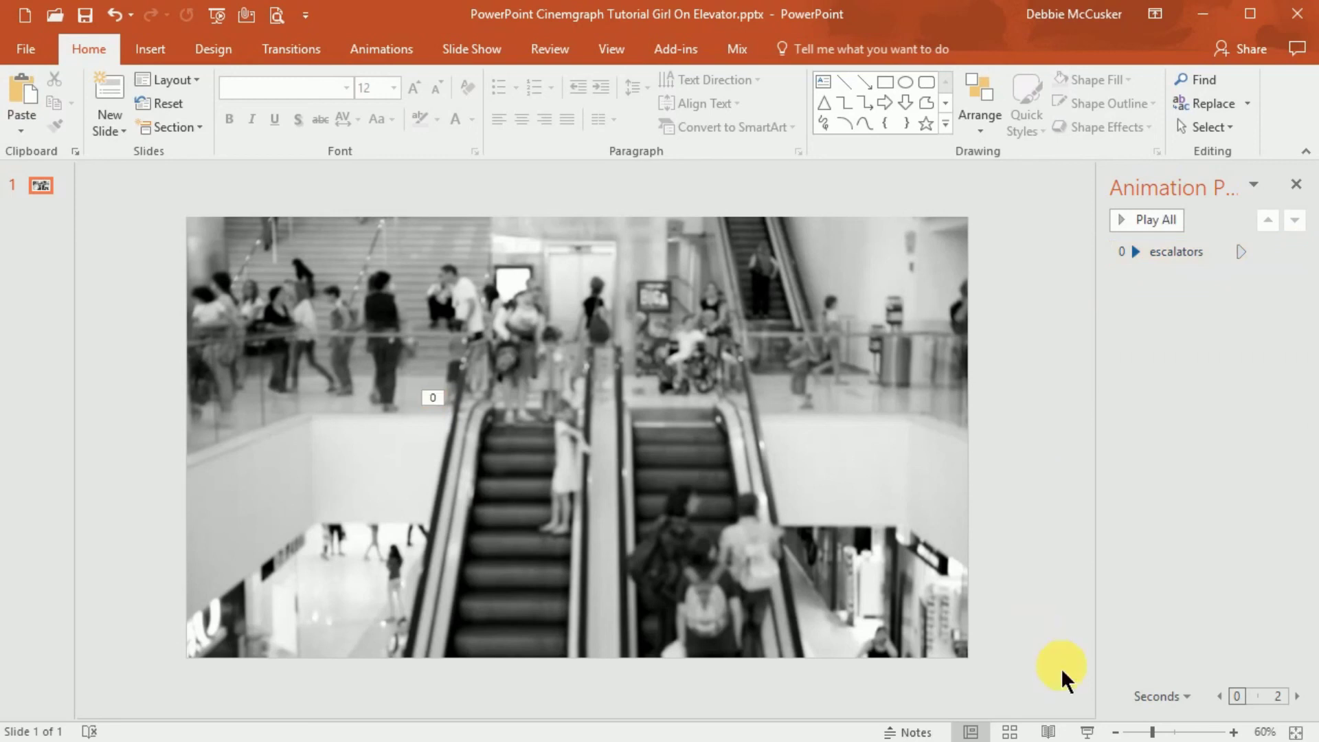
{"action": "left_click", "coordinate": [1088, 733]}
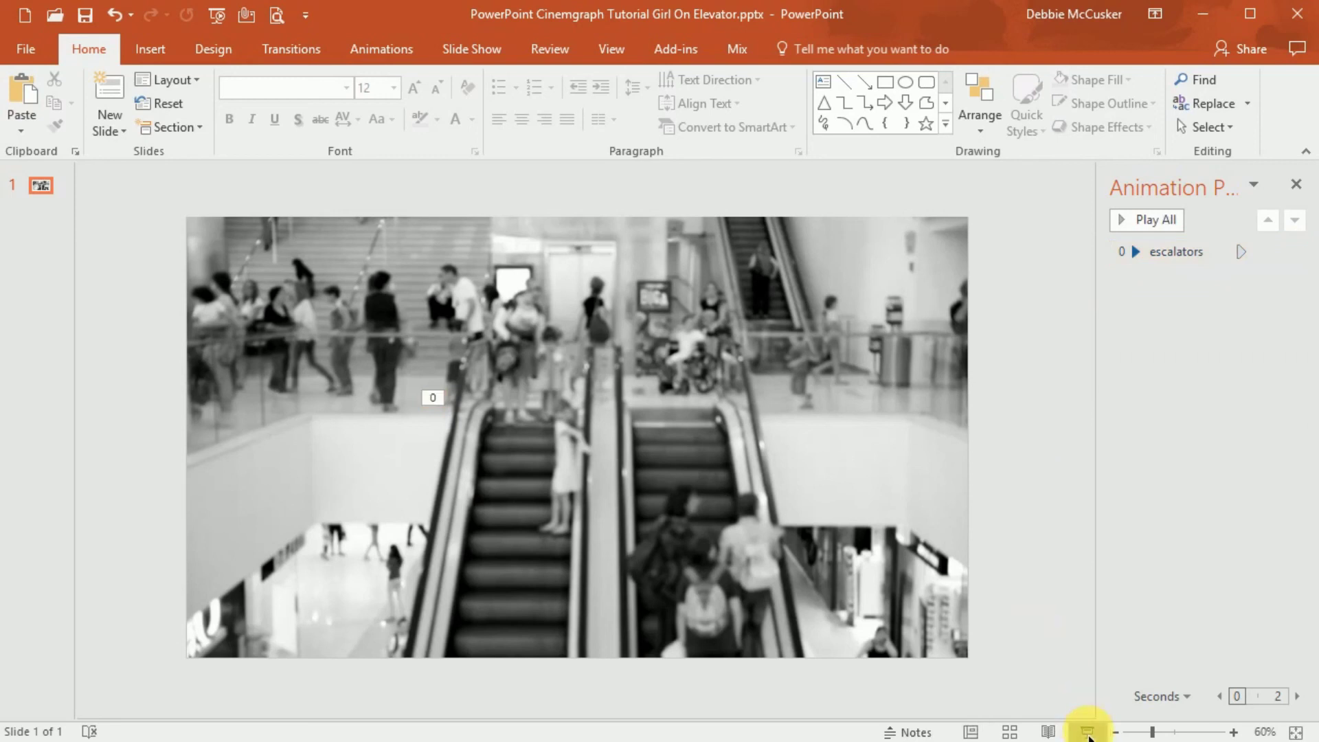